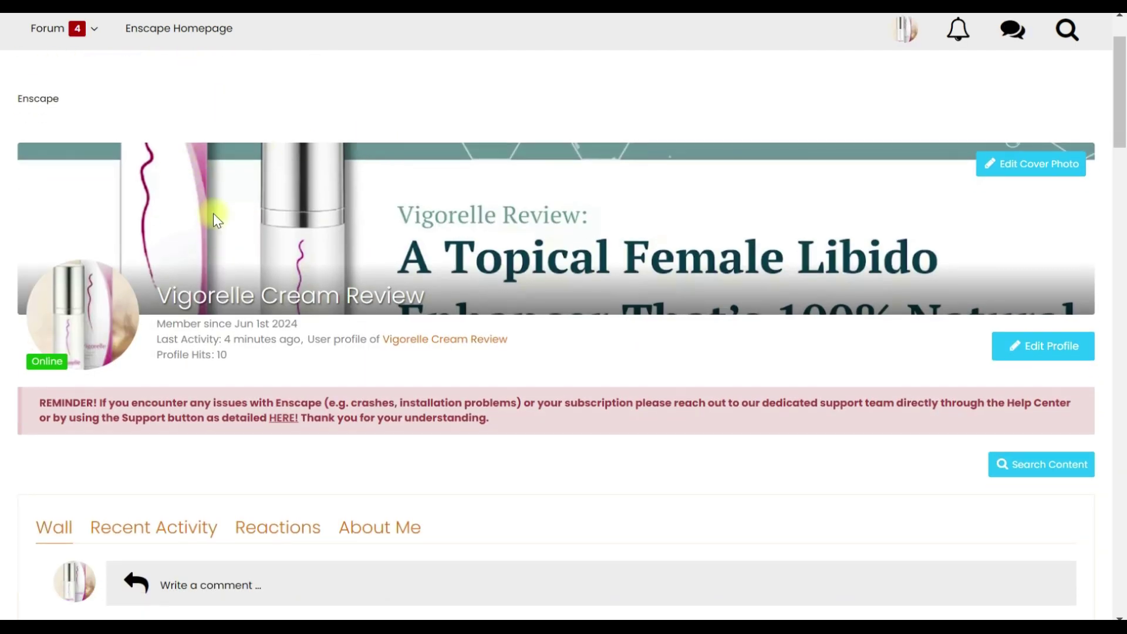
Step: Highlight the Vigorelle Cream Review profile name, then scroll down the Affiliate Credo YouTube channel page
{"action": "left_click_drag", "start_coordinate": [163, 296], "coordinate": [428, 305]}
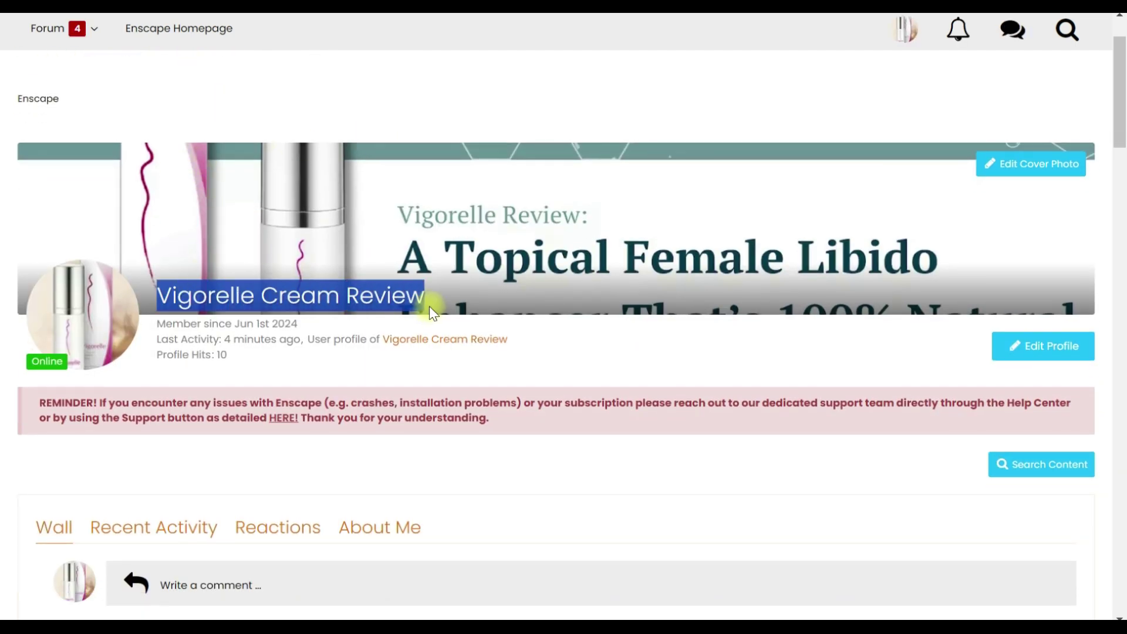
{"action": "left_click", "coordinate": [550, 346]}
{"action": "scroll", "coordinate": [550, 345], "scroll_direction": "down", "scroll_amount": 1}
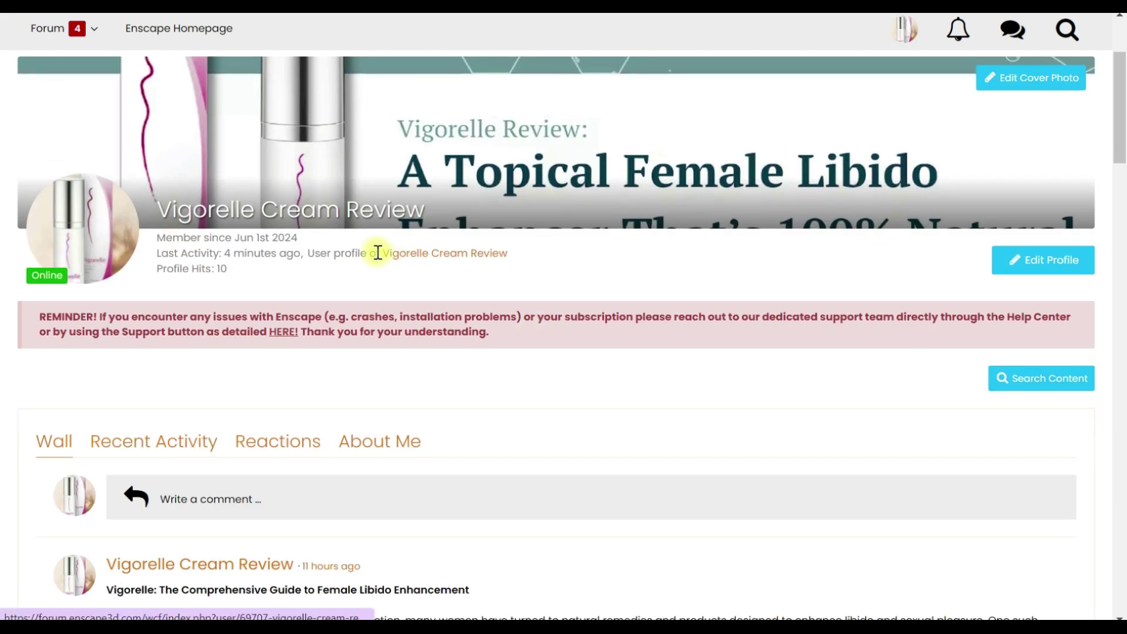
{"action": "scroll", "coordinate": [177, 243], "scroll_direction": "down", "scroll_amount": 3}
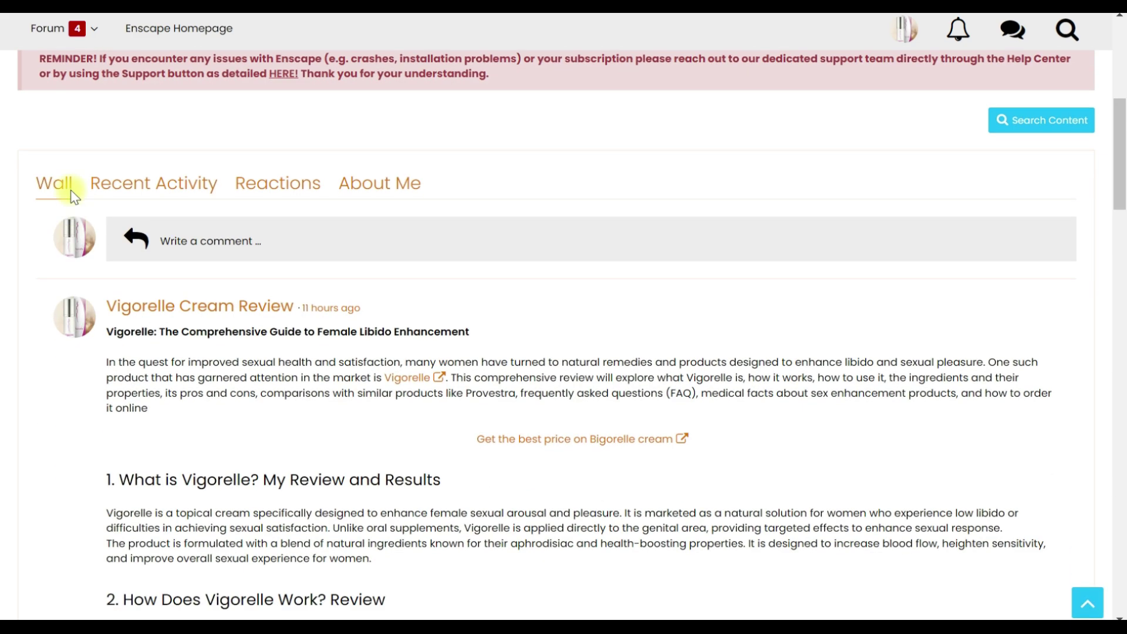
{"action": "scroll", "coordinate": [246, 308], "scroll_direction": "down", "scroll_amount": 1}
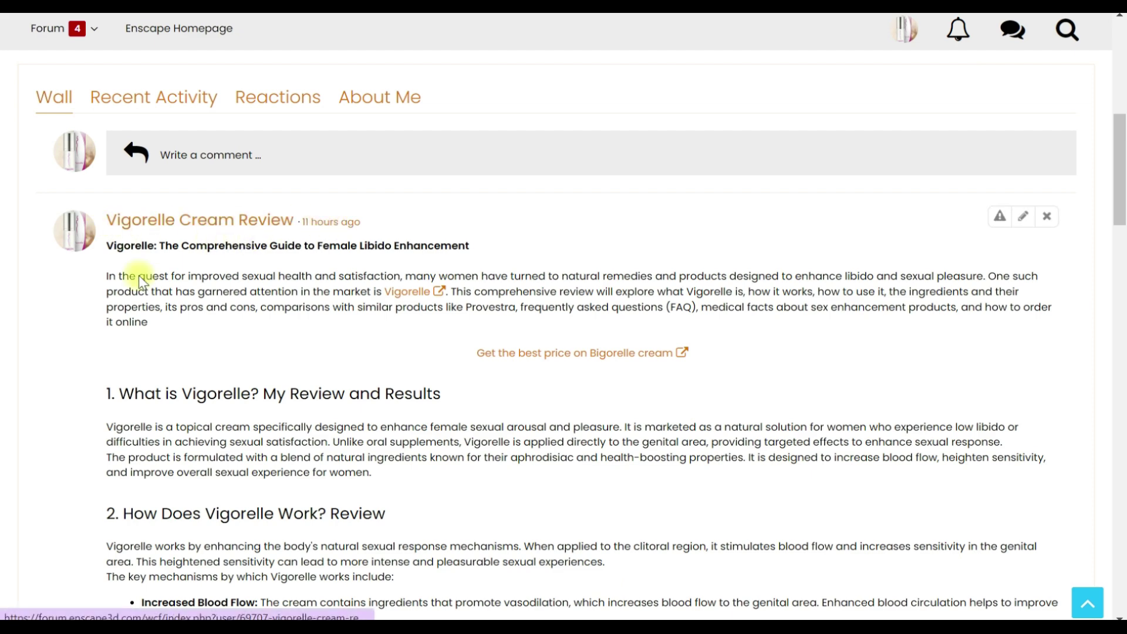
{"action": "scroll", "coordinate": [532, 357], "scroll_direction": "down", "scroll_amount": 6}
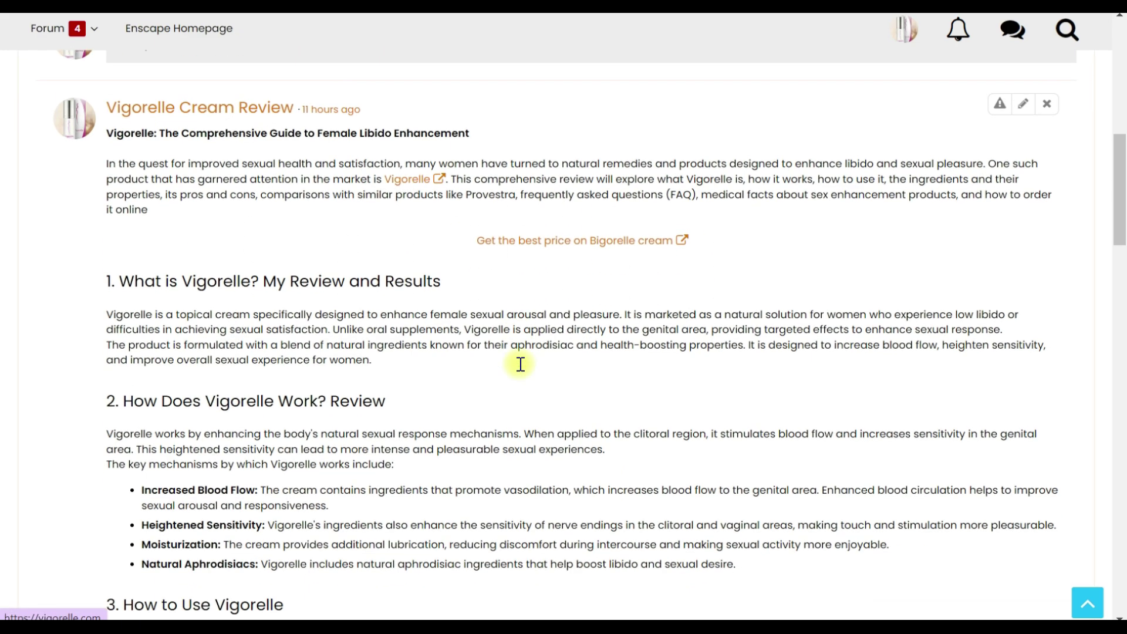
{"action": "left_click_drag", "start_coordinate": [1122, 267], "coordinate": [1122, 555]}
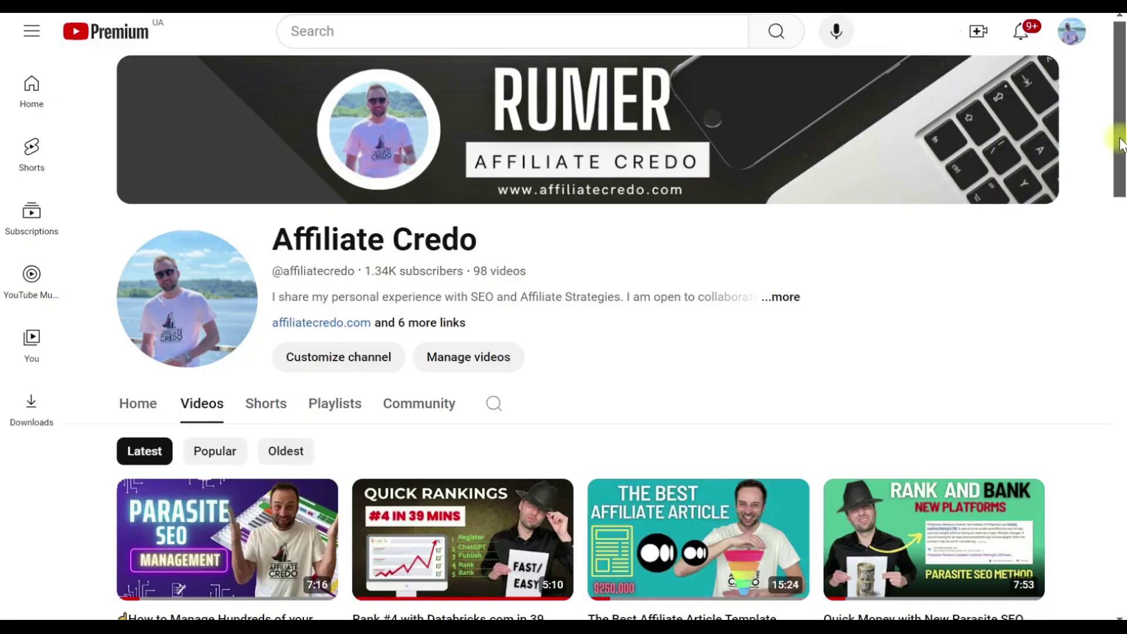
{"action": "left_click_drag", "start_coordinate": [1122, 150], "coordinate": [1122, 475]}
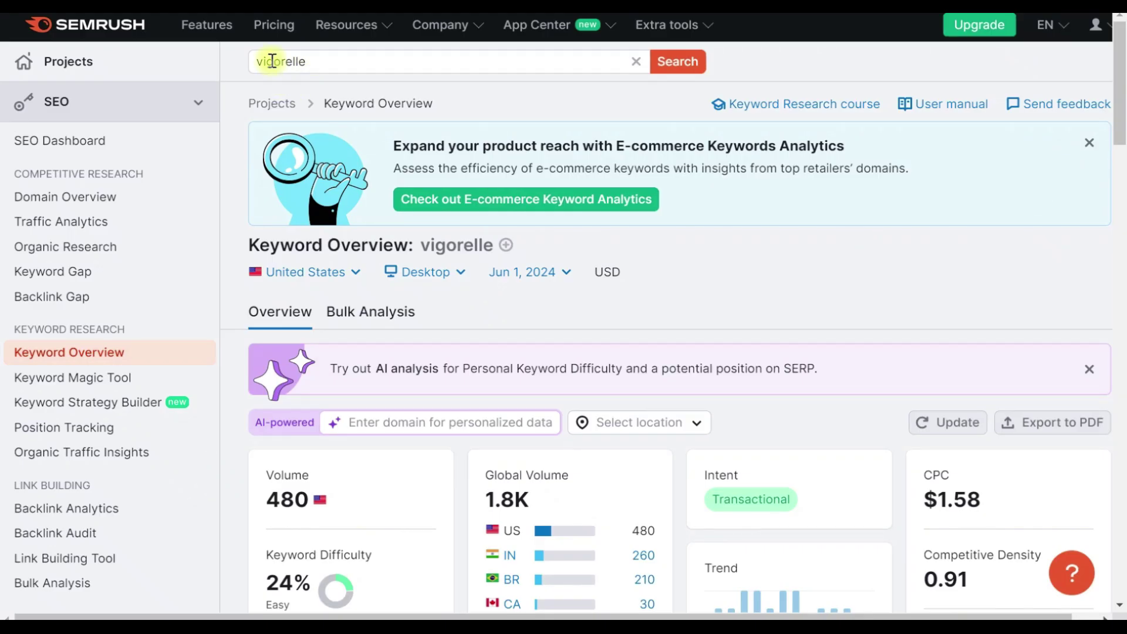
Step: Review the Semrush keyword overview for vigorelle: 480 volume, 24% difficulty
{"action": "left_click_drag", "start_coordinate": [273, 61], "coordinate": [335, 61]}
{"action": "left_click", "coordinate": [753, 315]}
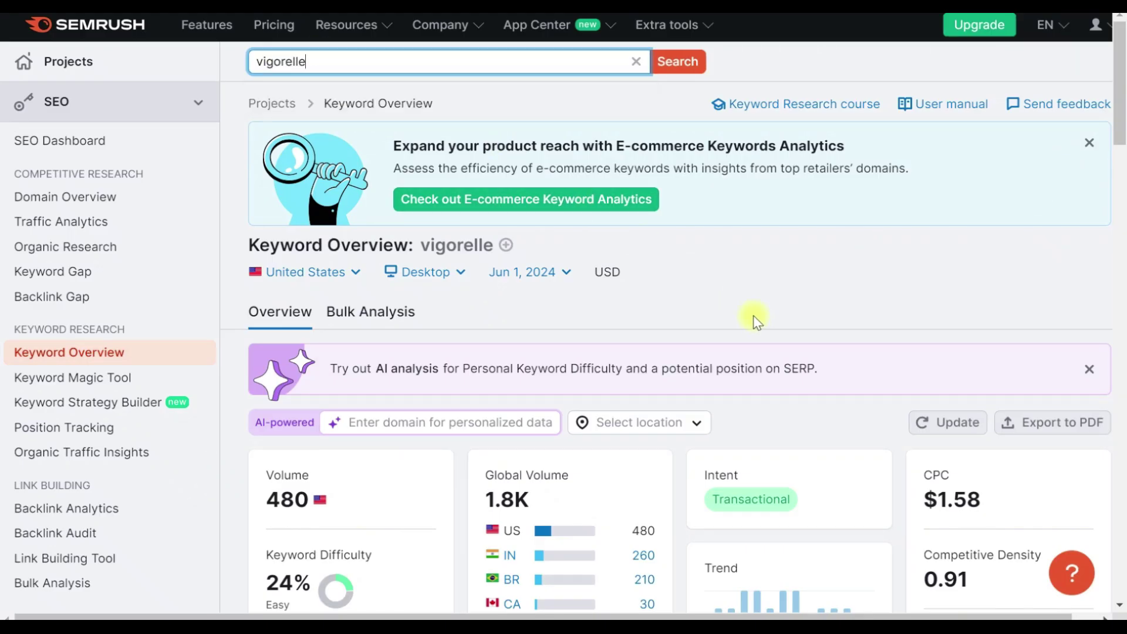
{"action": "scroll", "coordinate": [393, 140], "scroll_direction": "down", "scroll_amount": 2}
{"action": "scroll", "coordinate": [371, 222], "scroll_direction": "down", "scroll_amount": 3}
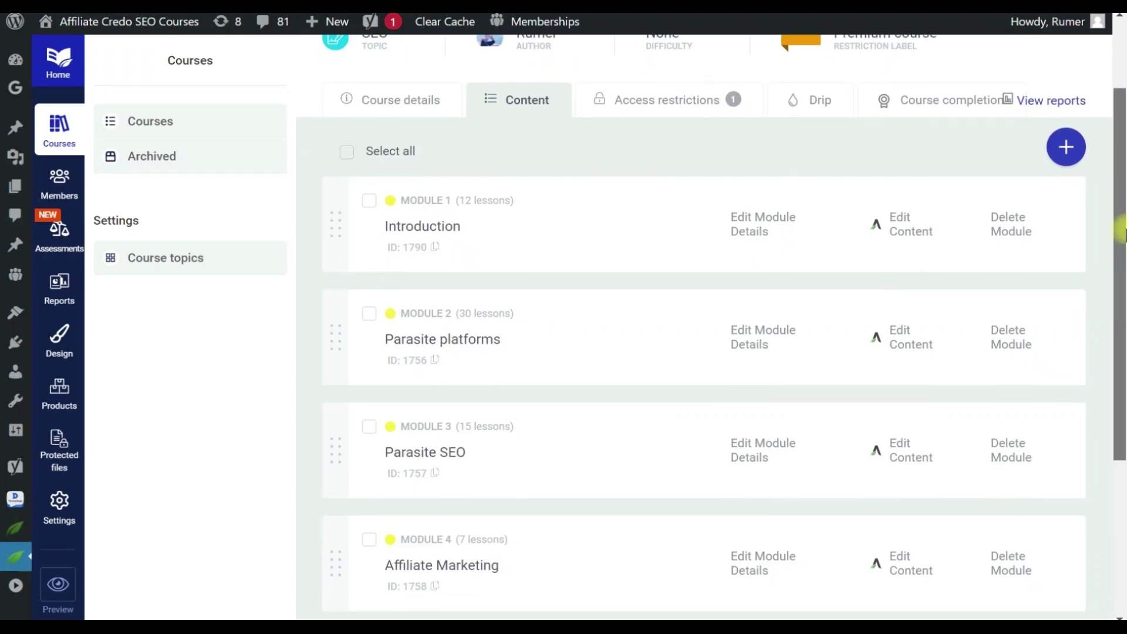
Step: Expand the course's Module 1 lessons, then browse the Women's Health affiliate products with 40% commissions
{"action": "scroll", "coordinate": [977, 263], "scroll_direction": "down", "scroll_amount": 1}
{"action": "left_click", "coordinate": [572, 232]}
{"action": "scroll", "coordinate": [579, 262], "scroll_direction": "down", "scroll_amount": 5}
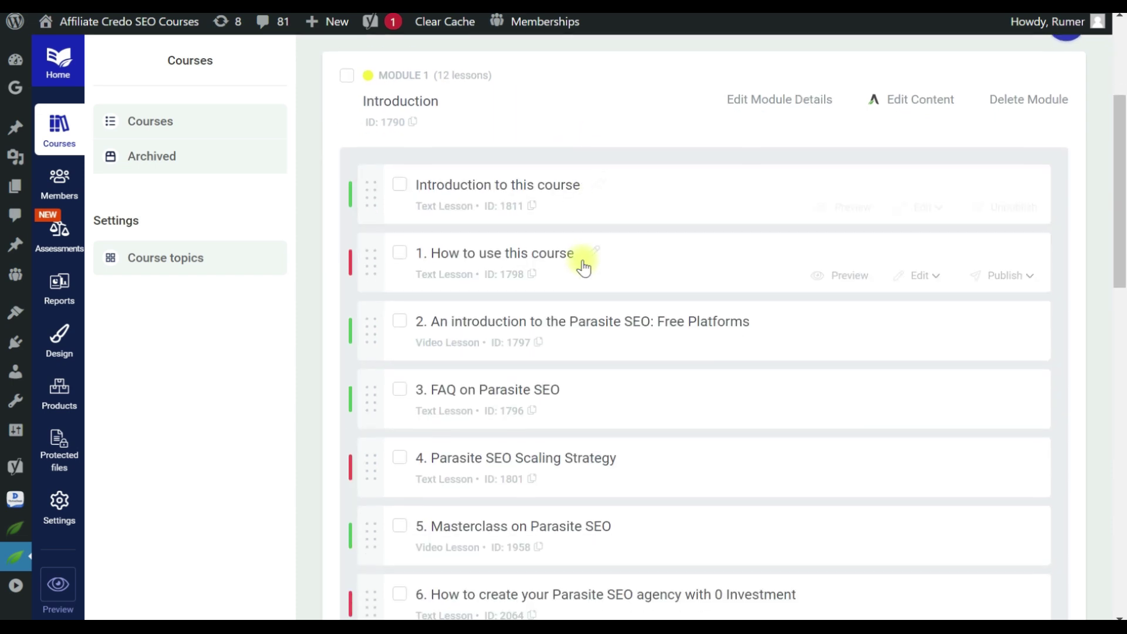
{"action": "left_click_drag", "start_coordinate": [1118, 231], "coordinate": [1121, 261]}
{"action": "scroll", "coordinate": [1122, 262], "scroll_direction": "down", "scroll_amount": 4}
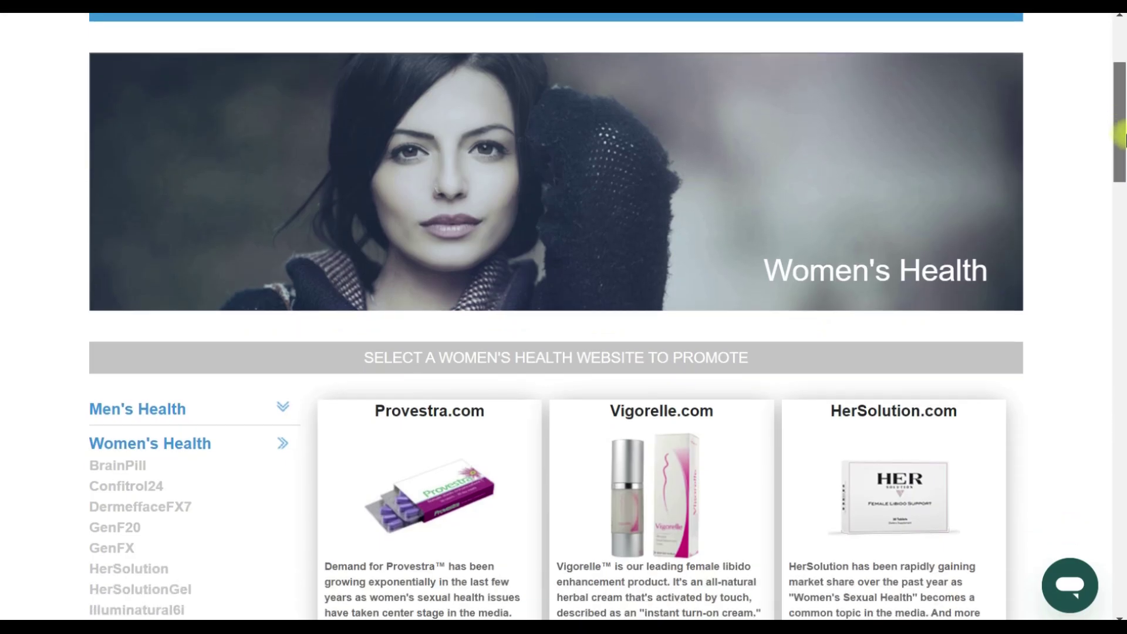
{"action": "scroll", "coordinate": [1122, 167], "scroll_direction": "down", "scroll_amount": 3}
{"action": "left_click_drag", "start_coordinate": [1122, 167], "coordinate": [1123, 429]}
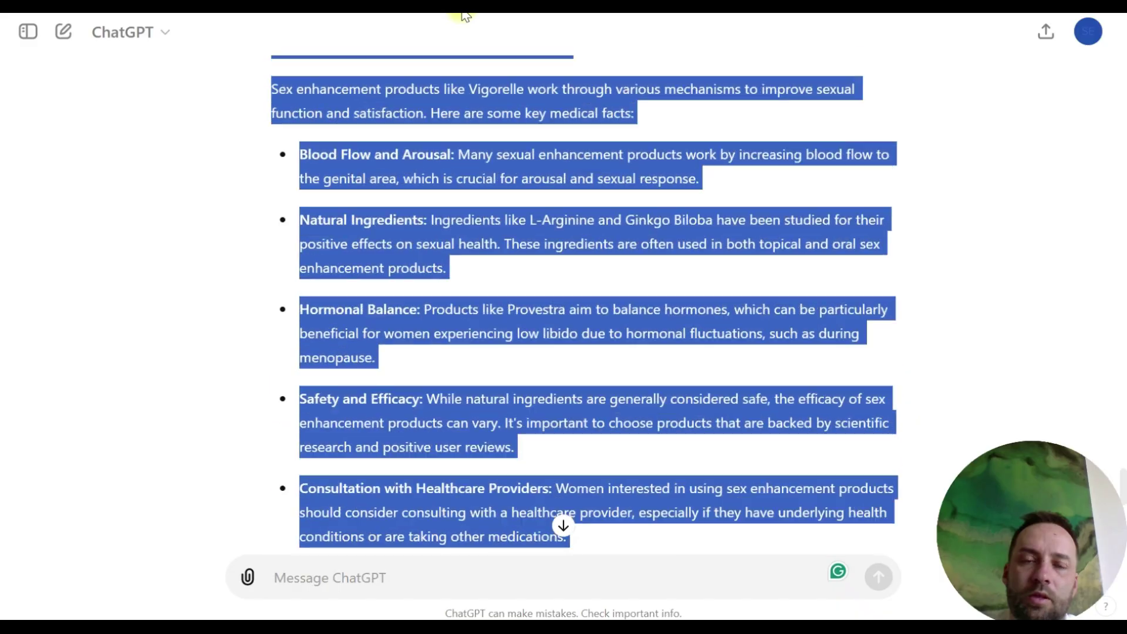
Step: Scroll back up through ChatGPT's selected Vigorelle review answer
{"action": "scroll", "coordinate": [466, 16], "scroll_direction": "up", "scroll_amount": 20}
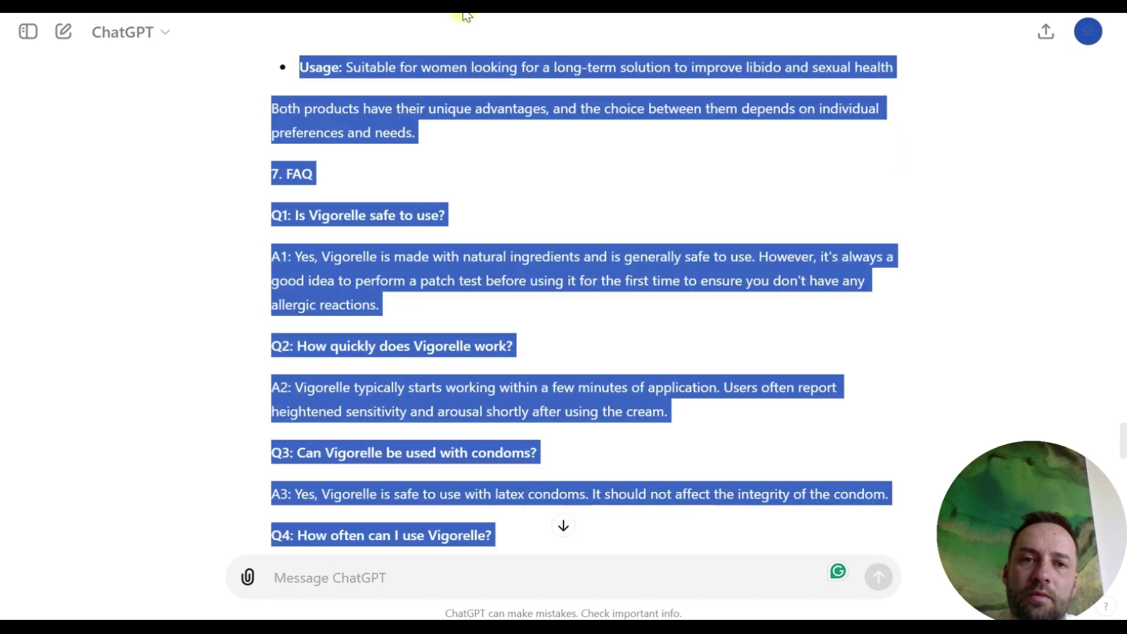
{"action": "scroll", "coordinate": [476, 36], "scroll_direction": "up", "scroll_amount": 20}
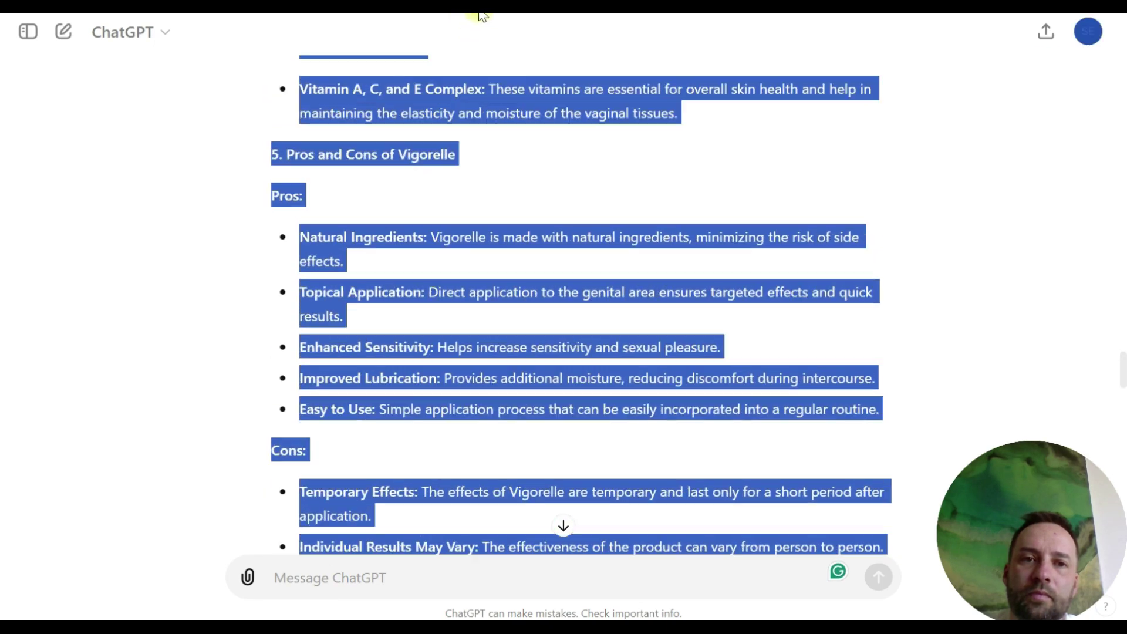
{"action": "scroll", "coordinate": [479, 14], "scroll_direction": "up", "scroll_amount": 5}
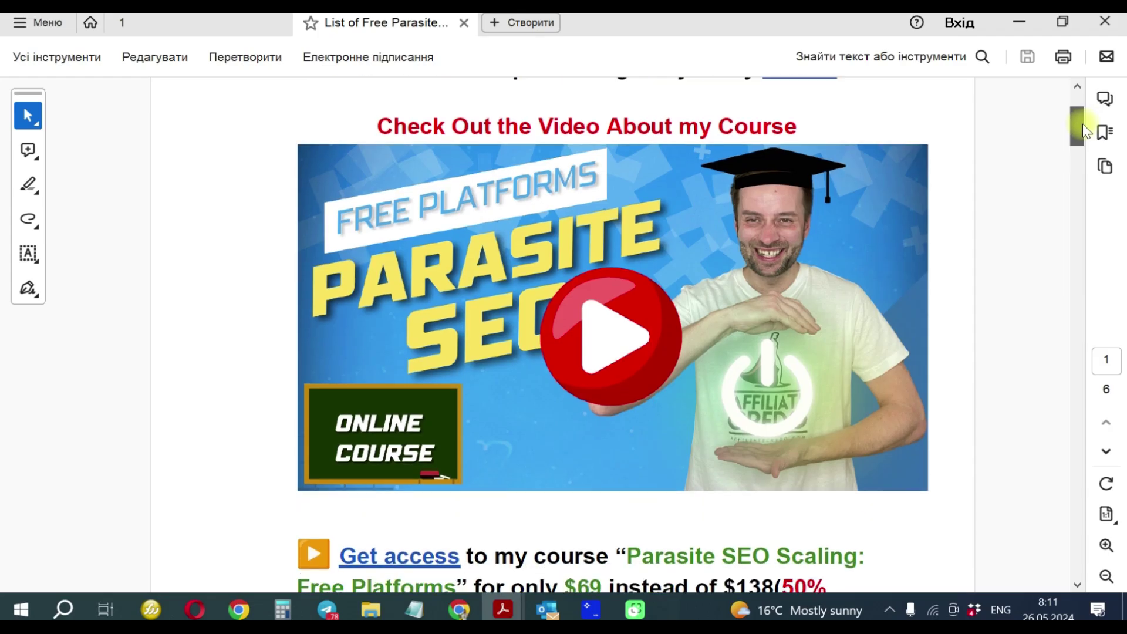
Step: Scroll through the PDF, Google results, affiliate page and the Vigorelle forum profile wall
{"action": "left_click_drag", "start_coordinate": [1083, 124], "coordinate": [1092, 284]}
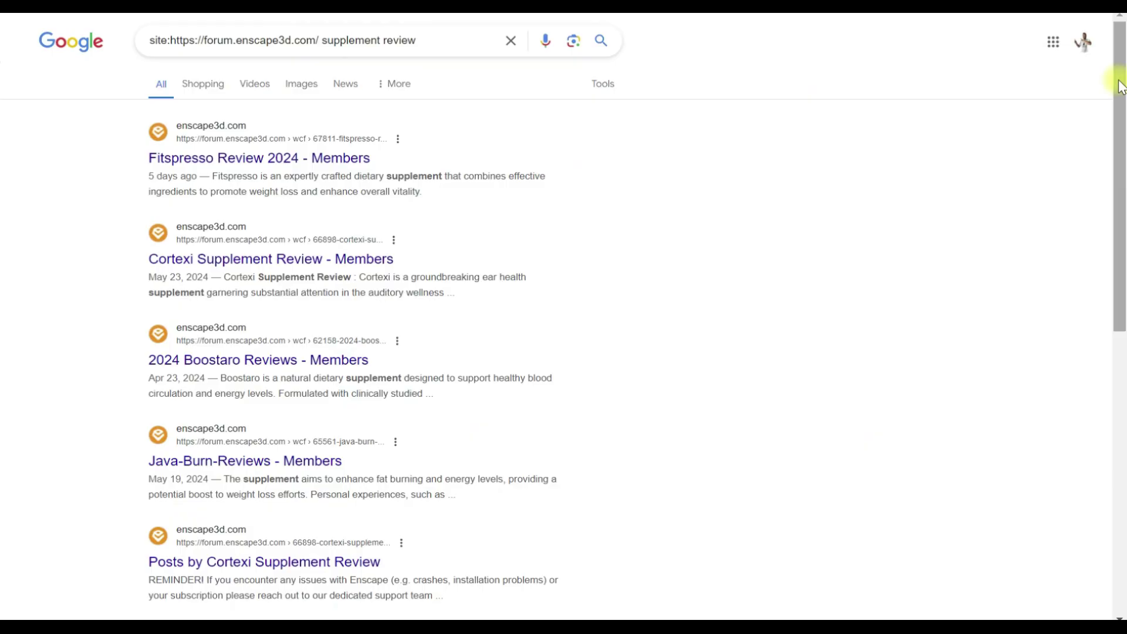
{"action": "left_click_drag", "start_coordinate": [1121, 87], "coordinate": [1124, 546]}
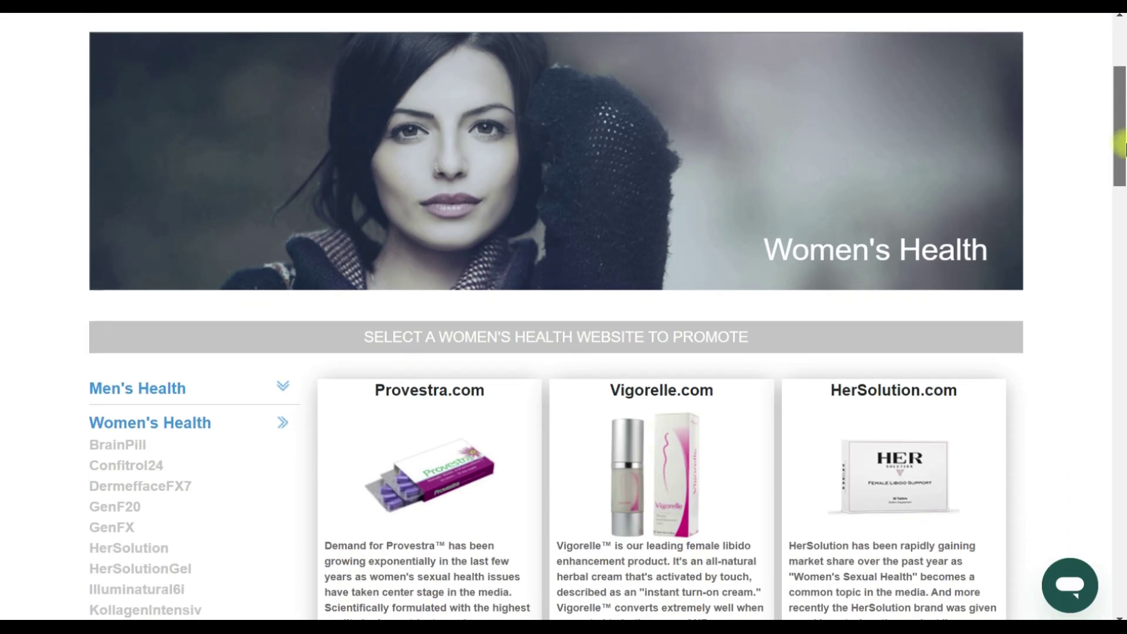
{"action": "scroll", "coordinate": [1123, 199], "scroll_direction": "down", "scroll_amount": 5}
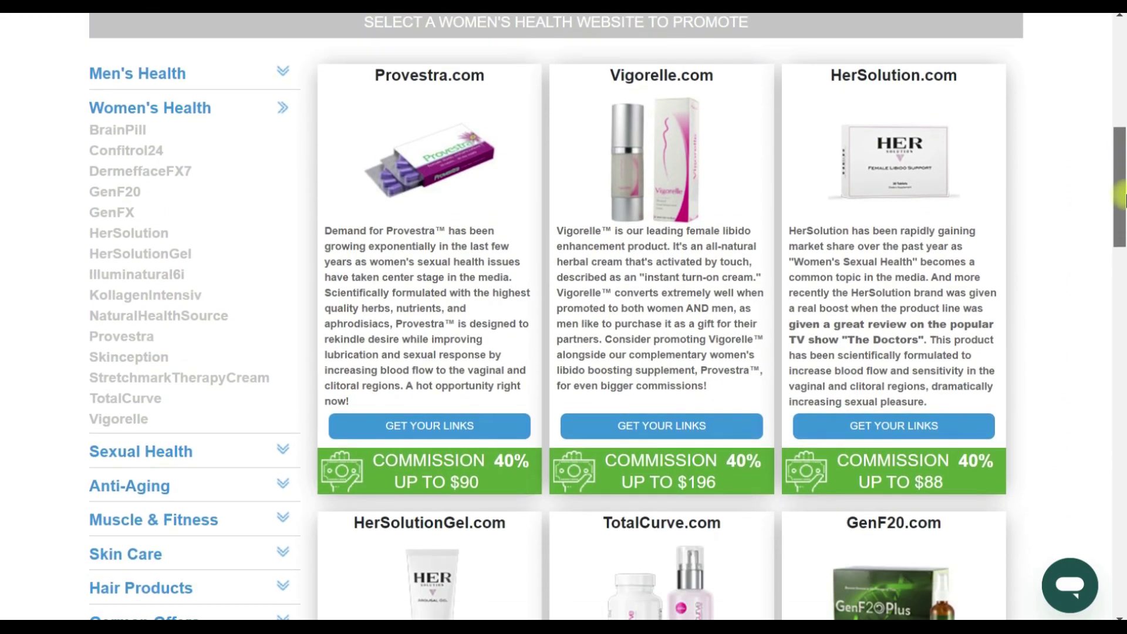
{"action": "left_click_drag", "start_coordinate": [1123, 200], "coordinate": [1123, 332]}
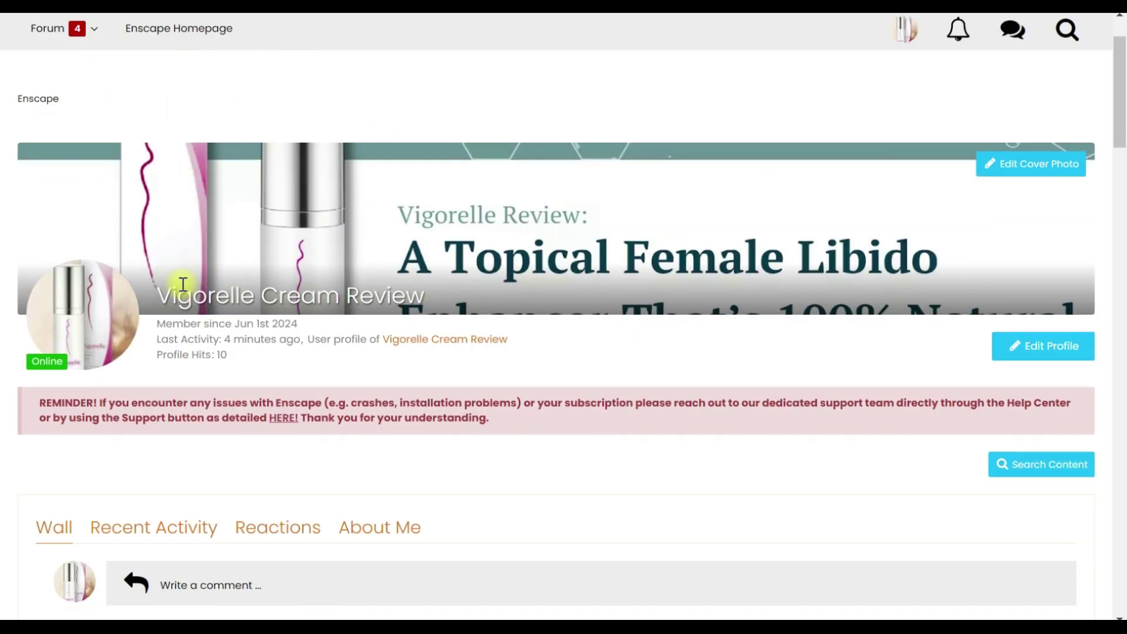
{"action": "left_click_drag", "start_coordinate": [165, 295], "coordinate": [428, 307]}
{"action": "scroll", "coordinate": [166, 252], "scroll_direction": "down", "scroll_amount": 5}
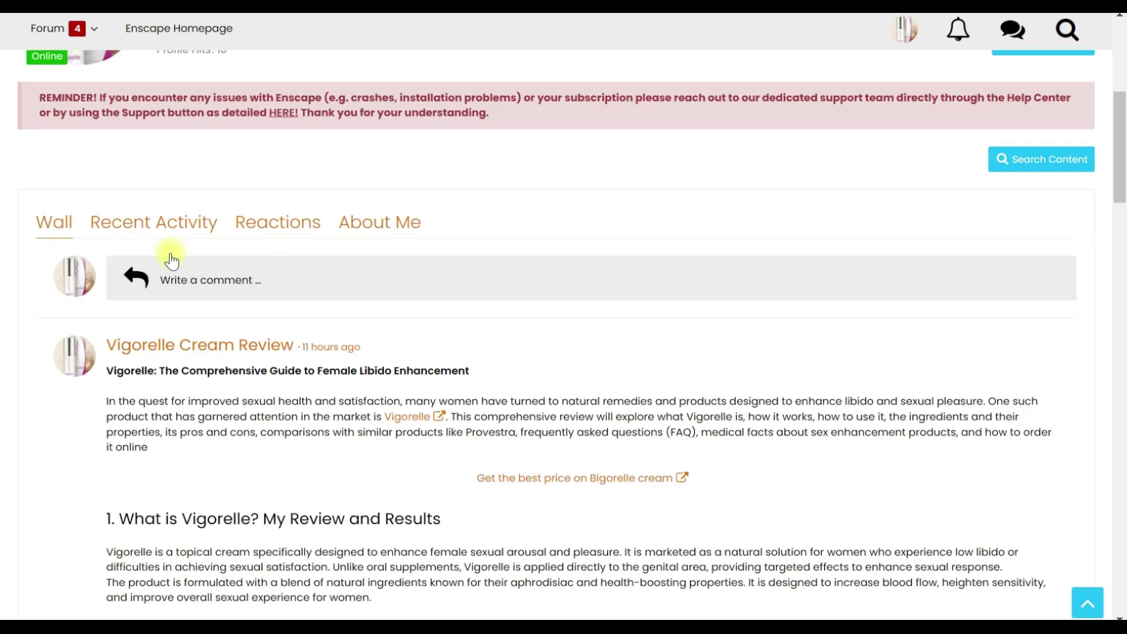
{"action": "scroll", "coordinate": [198, 205], "scroll_direction": "down", "scroll_amount": 2}
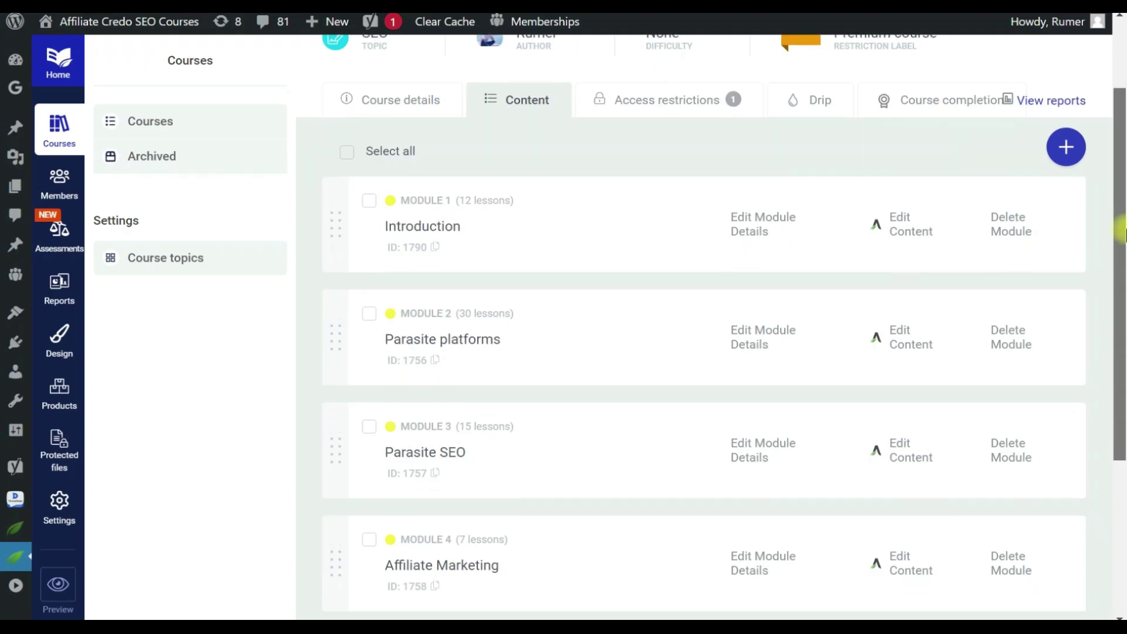
Step: Expand the Introduction and Parasite platforms modules and scroll through their lessons
{"action": "scroll", "coordinate": [1035, 264], "scroll_direction": "down", "scroll_amount": 1}
{"action": "left_click", "coordinate": [572, 235]}
{"action": "scroll", "coordinate": [581, 259], "scroll_direction": "down", "scroll_amount": 5}
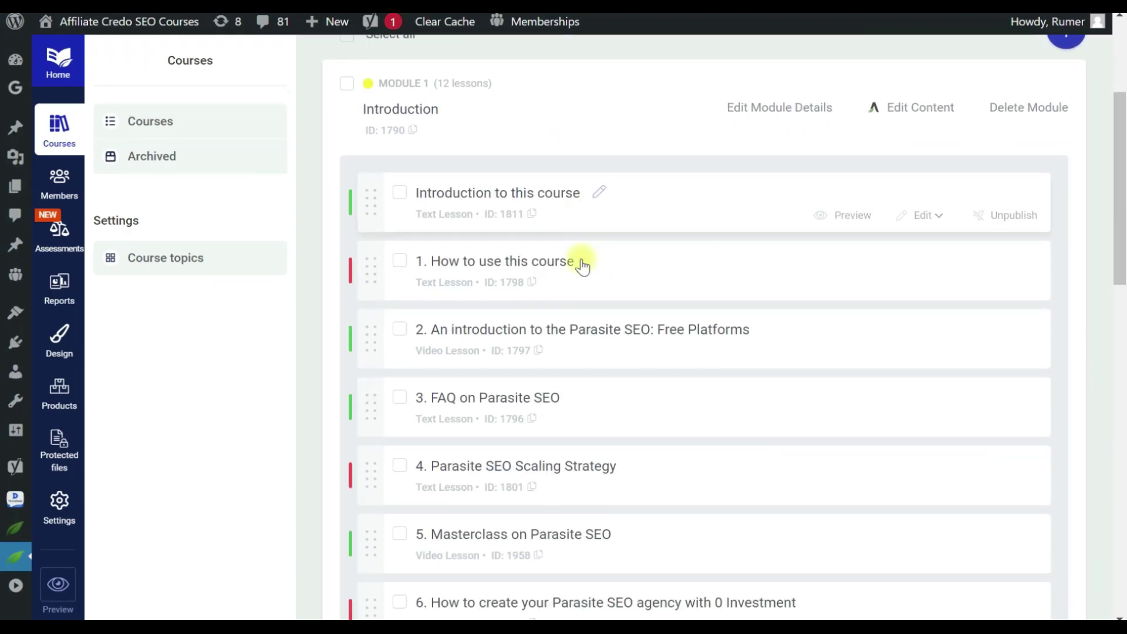
{"action": "left_click_drag", "start_coordinate": [1122, 256], "coordinate": [1122, 446]}
{"action": "scroll", "coordinate": [685, 446], "scroll_direction": "down", "scroll_amount": 1}
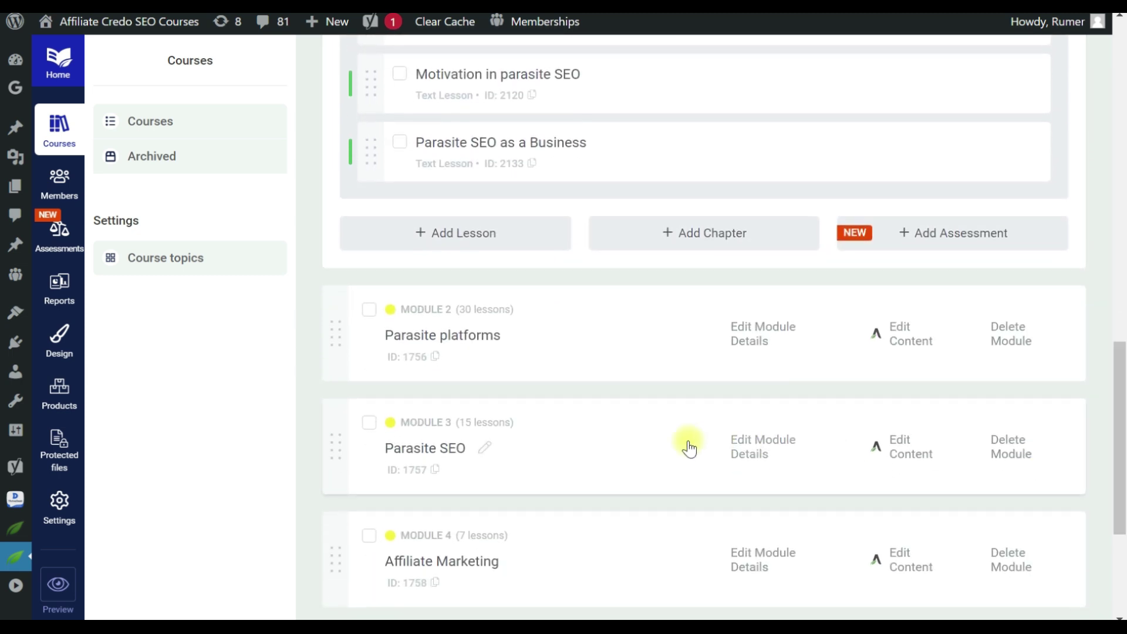
{"action": "left_click", "coordinate": [624, 376]}
{"action": "left_click_drag", "start_coordinate": [1121, 265], "coordinate": [1122, 335]}
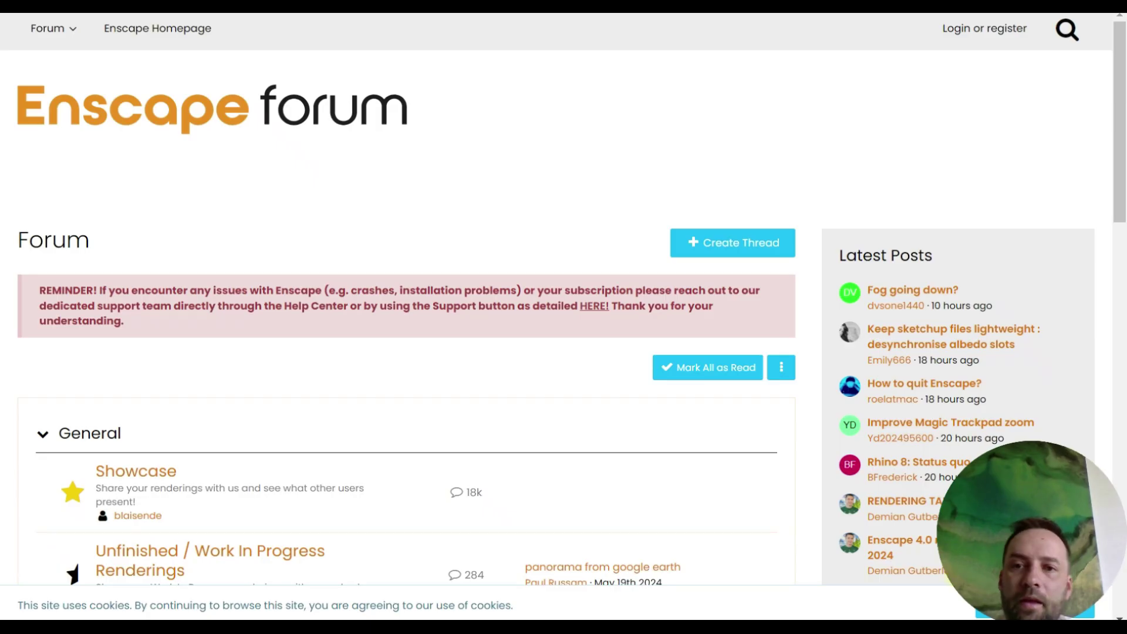
Step: Start a new forum registration from Login or register and accept the Terms of Use
{"action": "left_click_drag", "start_coordinate": [1122, 176], "coordinate": [1123, 94]}
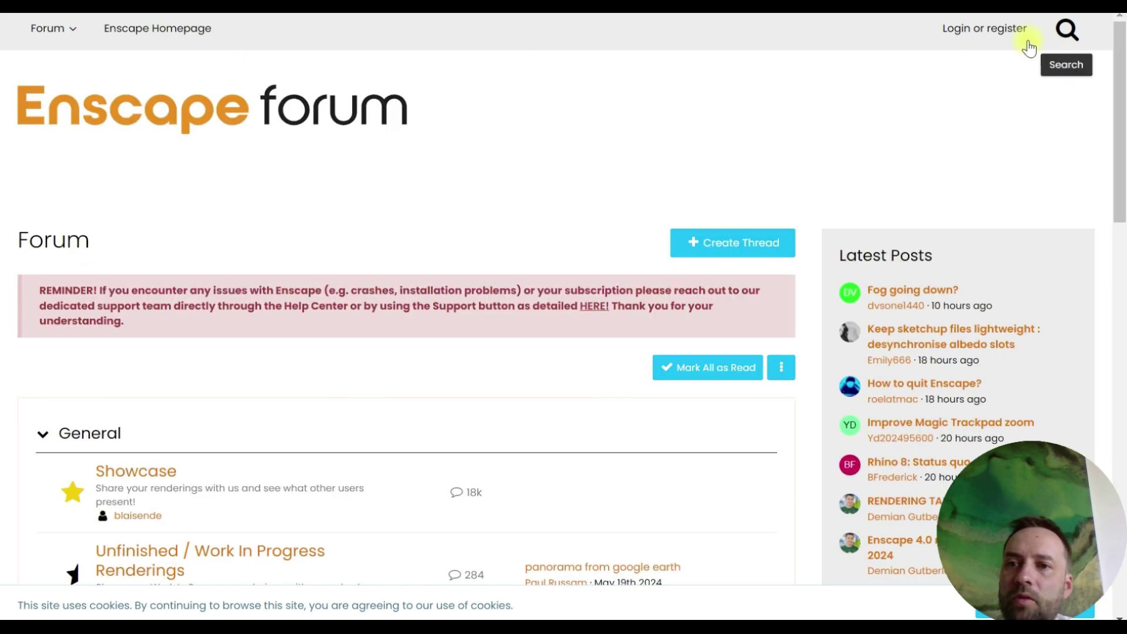
{"action": "left_click", "coordinate": [994, 31]}
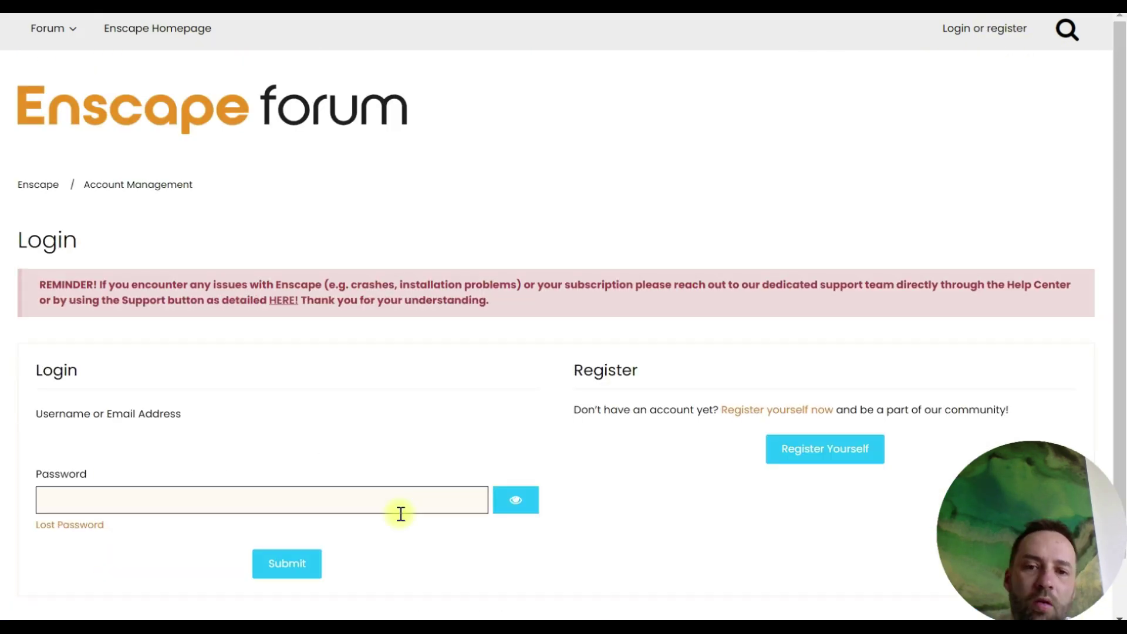
{"action": "left_click", "coordinate": [840, 452]}
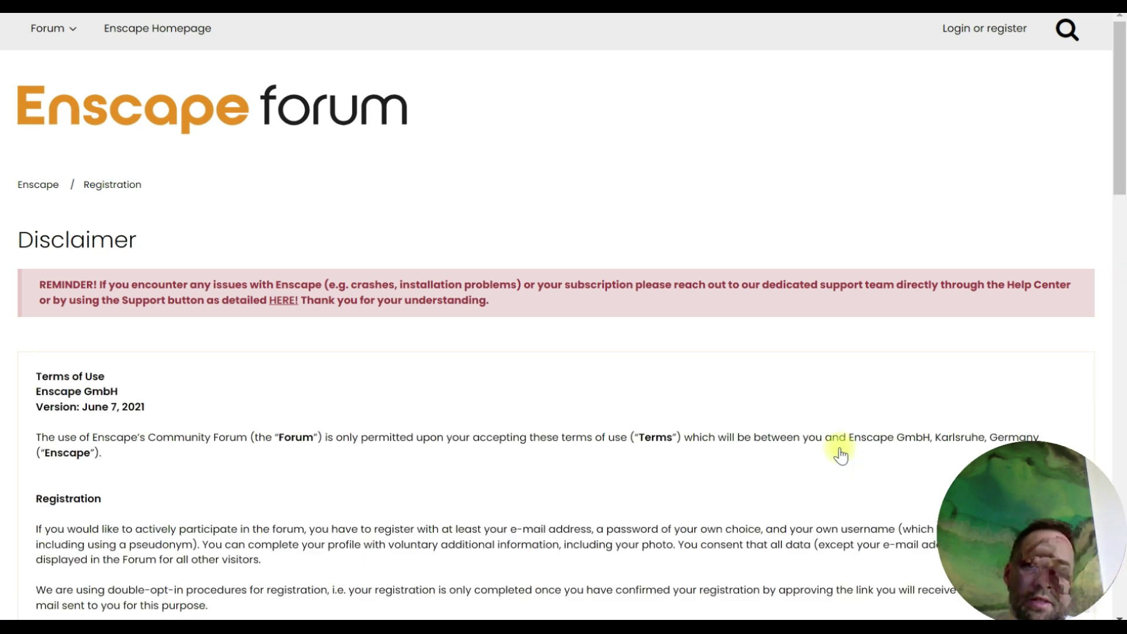
{"action": "scroll", "coordinate": [502, 532], "scroll_direction": "down", "scroll_amount": 20}
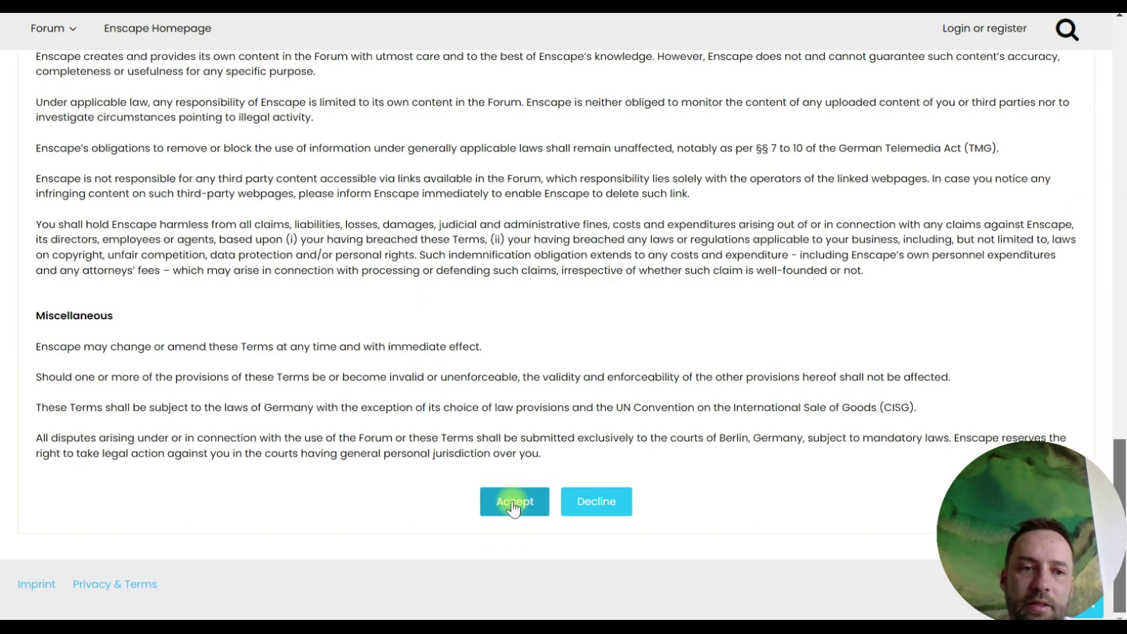
{"action": "left_click", "coordinate": [514, 505]}
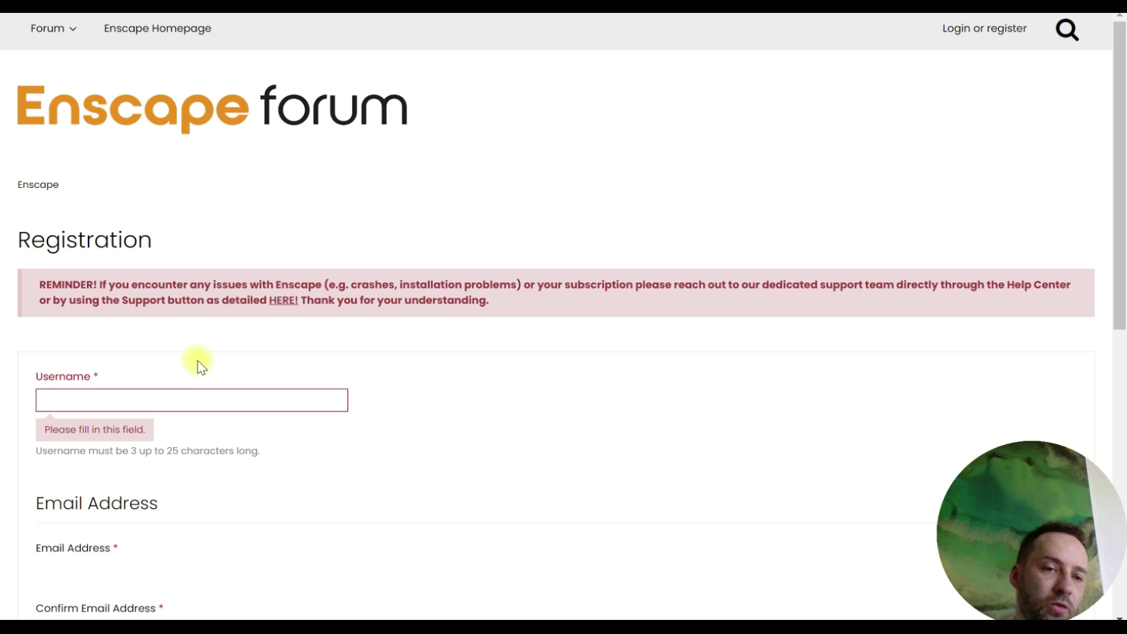
Step: Enter the username Vigorelle Cream Review and fill in the registration email and password
{"action": "left_click", "coordinate": [285, 398]}
{"action": "type", "text": "Vigorelle Cream Review"}
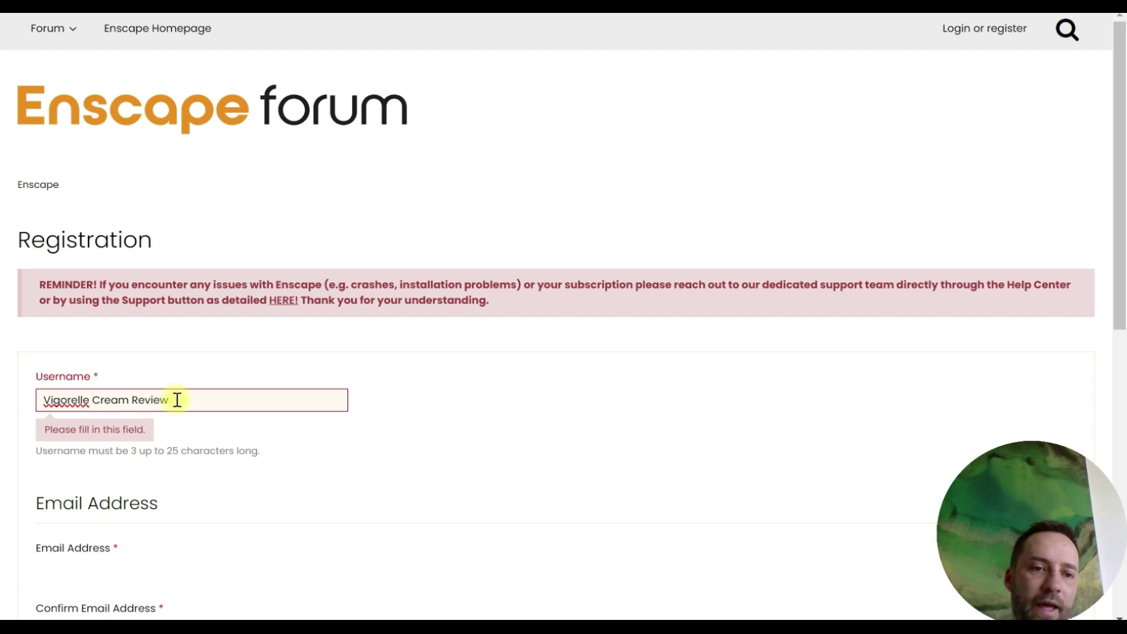
{"action": "left_click_drag", "start_coordinate": [42, 401], "coordinate": [186, 404]}
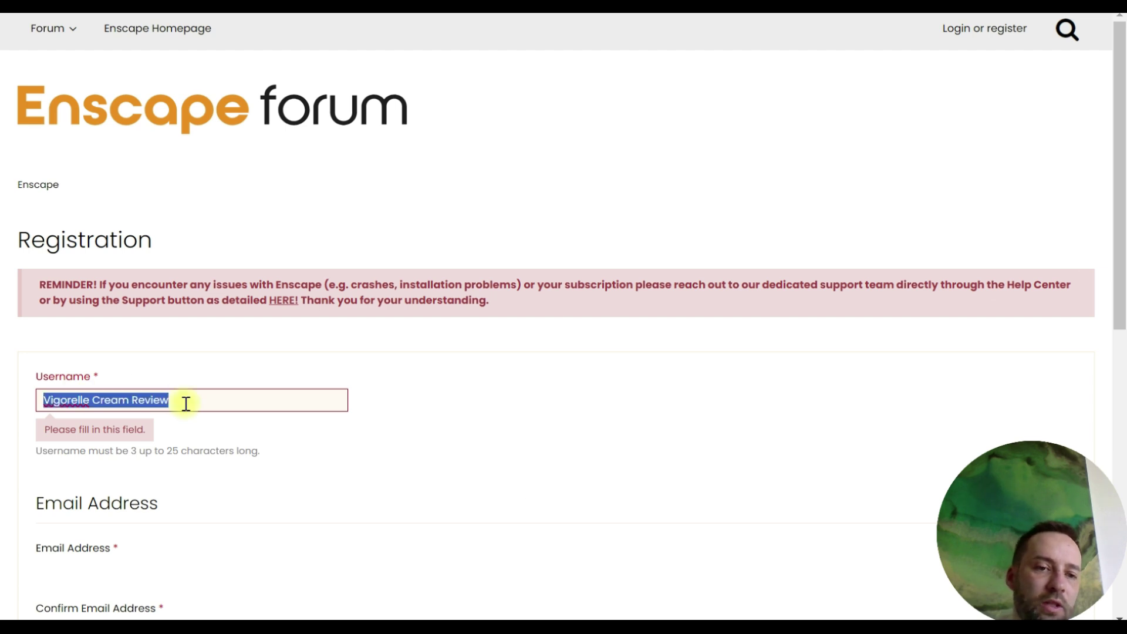
{"action": "left_click", "coordinate": [643, 448]}
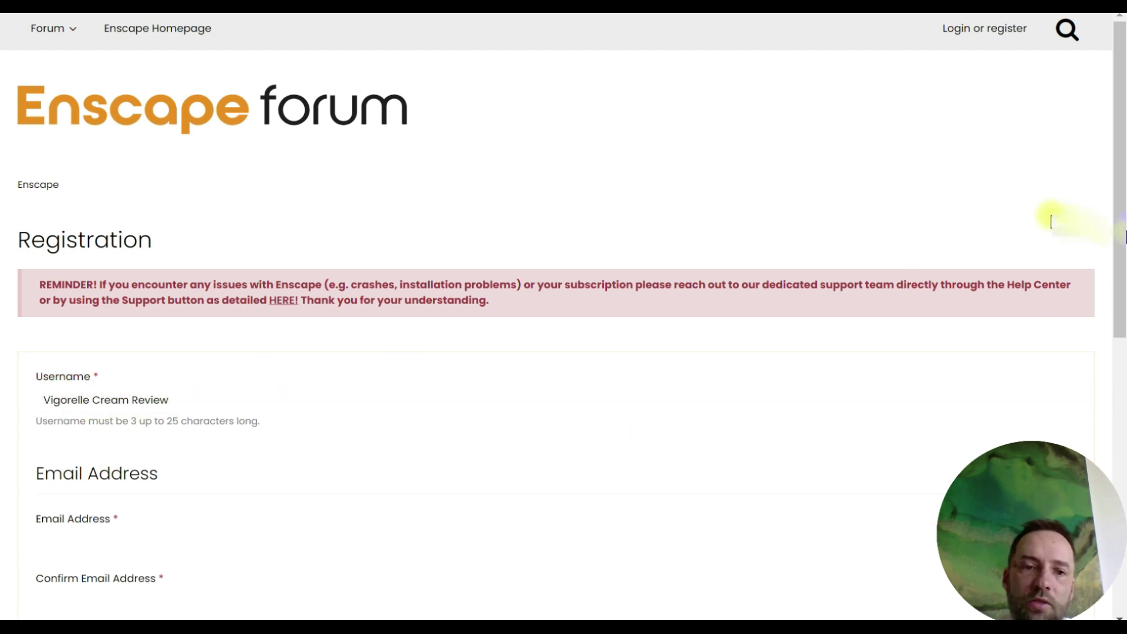
{"action": "scroll", "coordinate": [1104, 294], "scroll_direction": "down", "scroll_amount": 3}
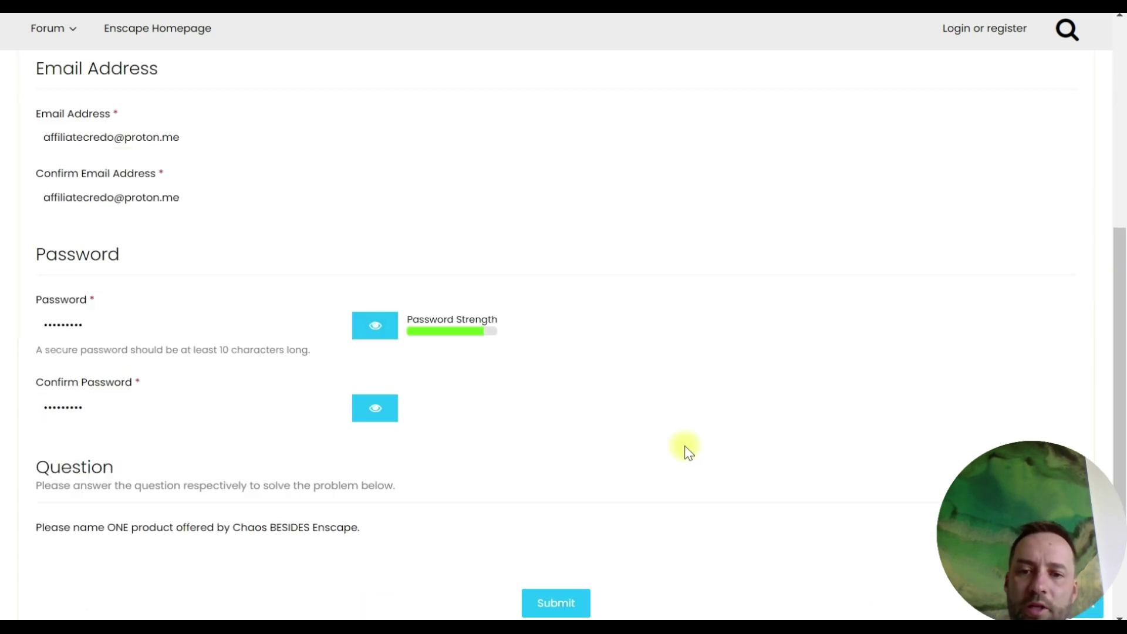
{"action": "left_click_drag", "start_coordinate": [1122, 326], "coordinate": [1123, 417]}
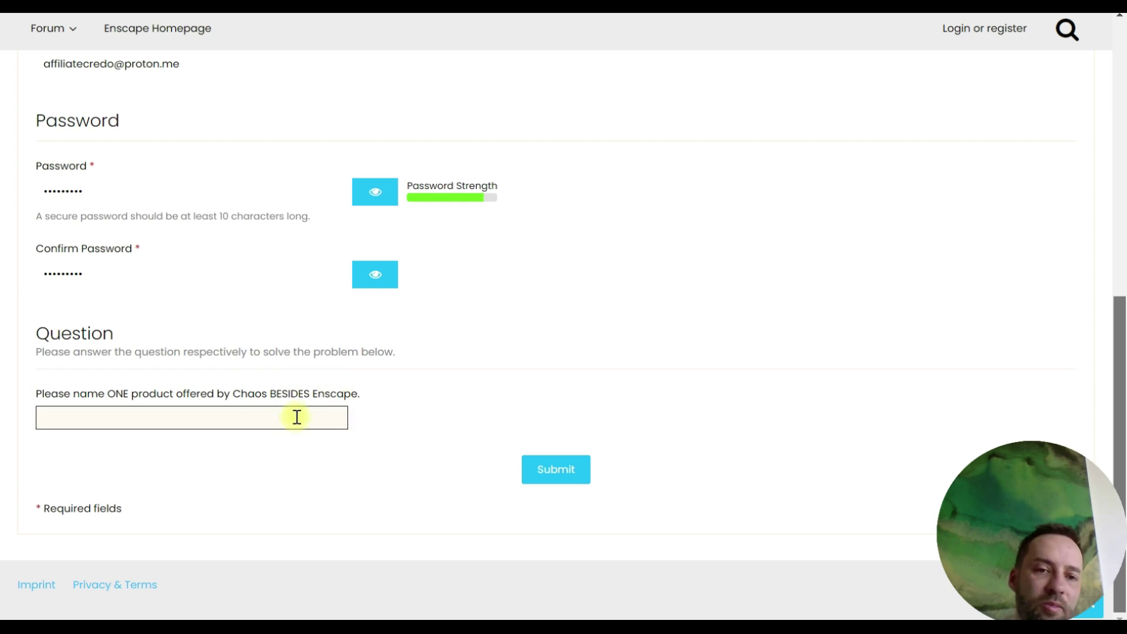
Step: Answer the security question, submit, and confirm the email address from the activation message
{"action": "left_click", "coordinate": [132, 414]}
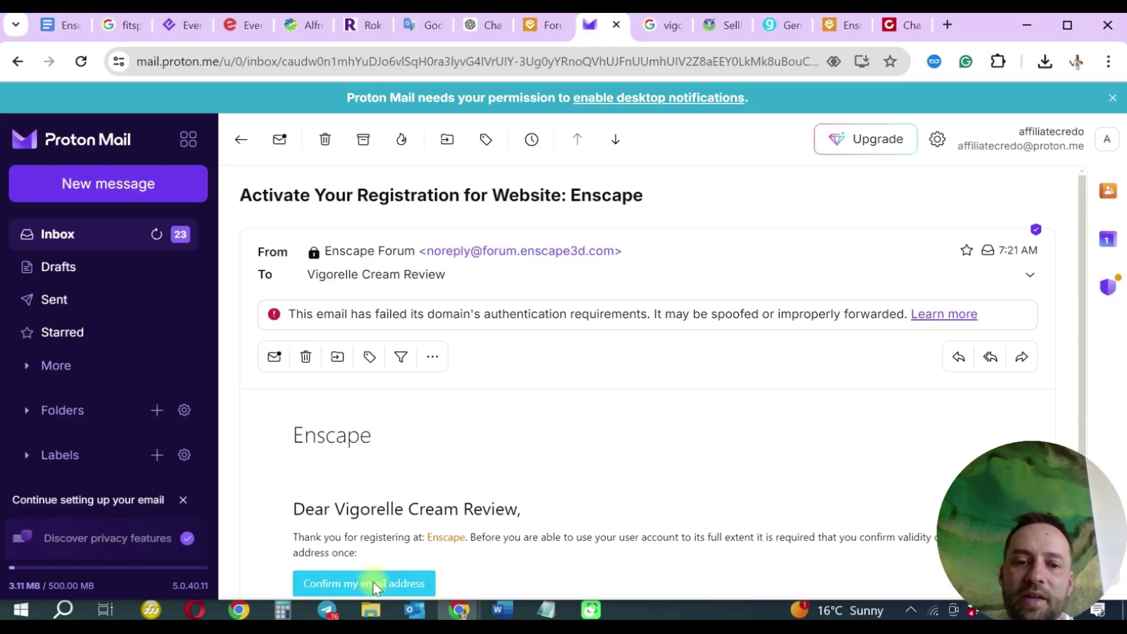
{"action": "left_click", "coordinate": [372, 583]}
{"action": "left_click", "coordinate": [903, 30]}
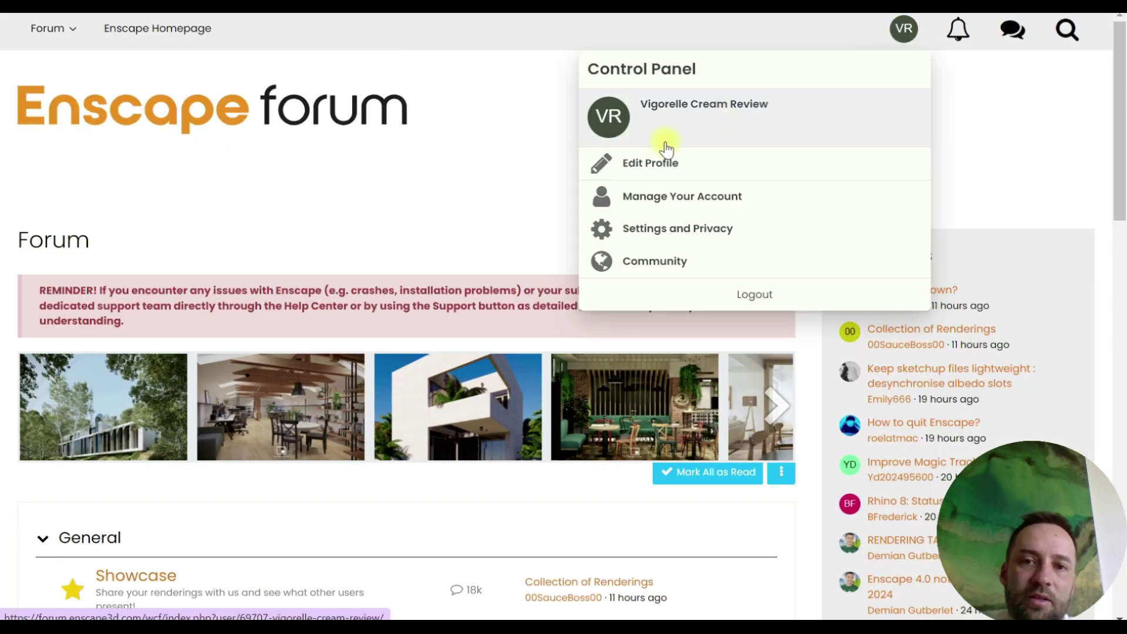
Step: Open Edit Profile, look over the profile, and go to Avatar Management
{"action": "left_click", "coordinate": [653, 168]}
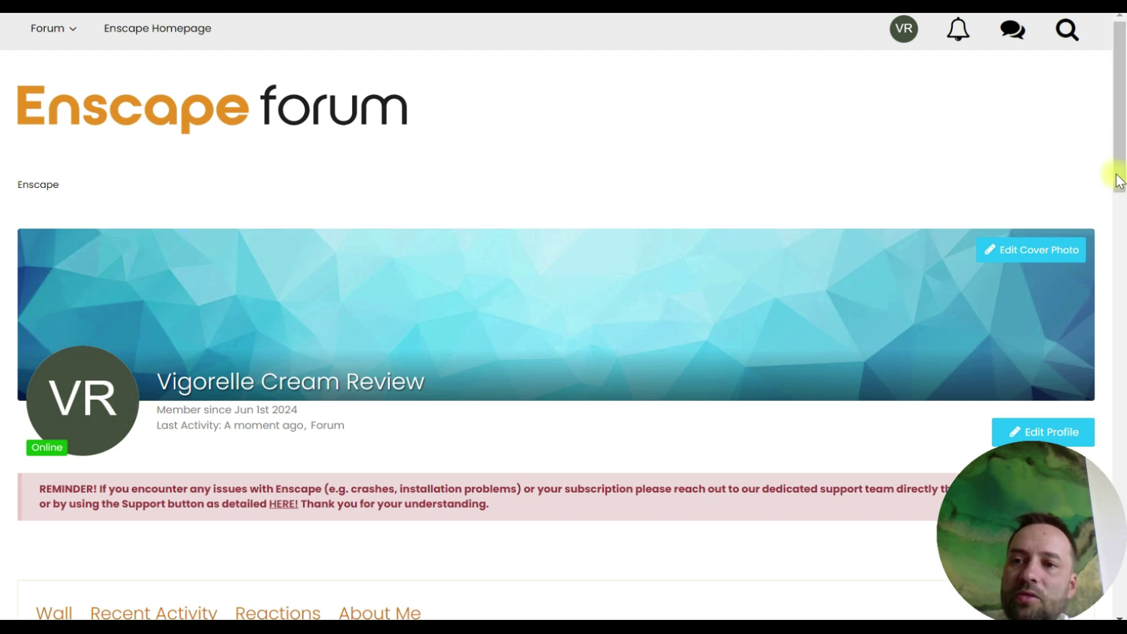
{"action": "scroll", "coordinate": [1121, 243], "scroll_direction": "down", "scroll_amount": 6}
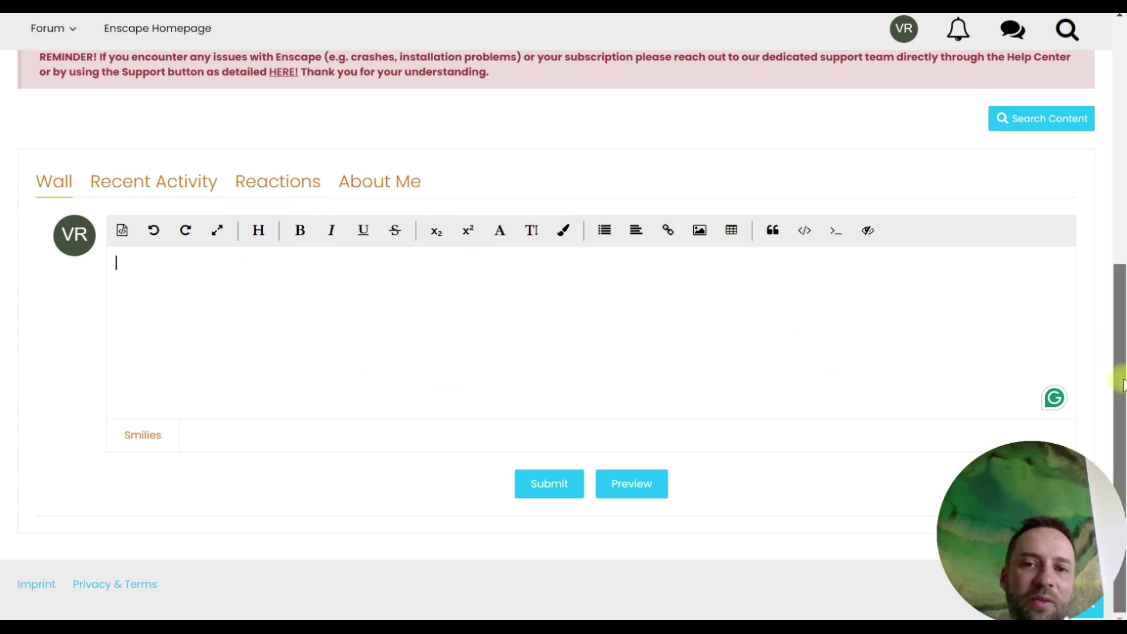
{"action": "scroll", "coordinate": [1123, 382], "scroll_direction": "up", "scroll_amount": 5}
{"action": "left_click", "coordinate": [73, 346]}
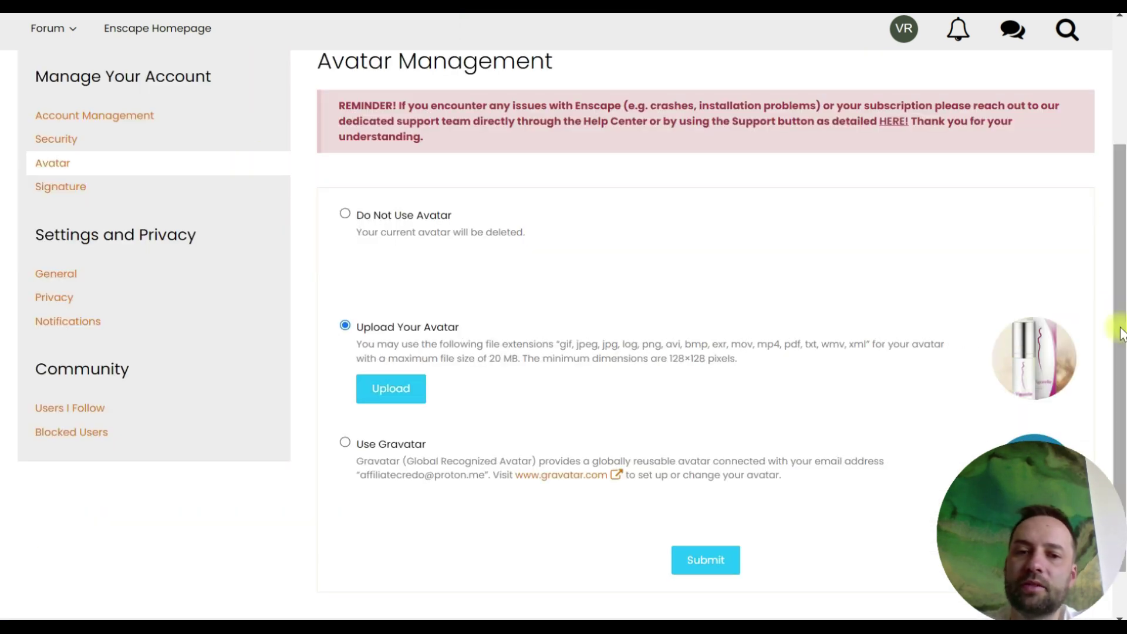
Step: Save the Vigorelle cream avatar, upload a Vigorelle Review cover photo, and start a Wall post
{"action": "scroll", "coordinate": [1122, 334], "scroll_direction": "down", "scroll_amount": 2}
{"action": "left_click", "coordinate": [715, 506]}
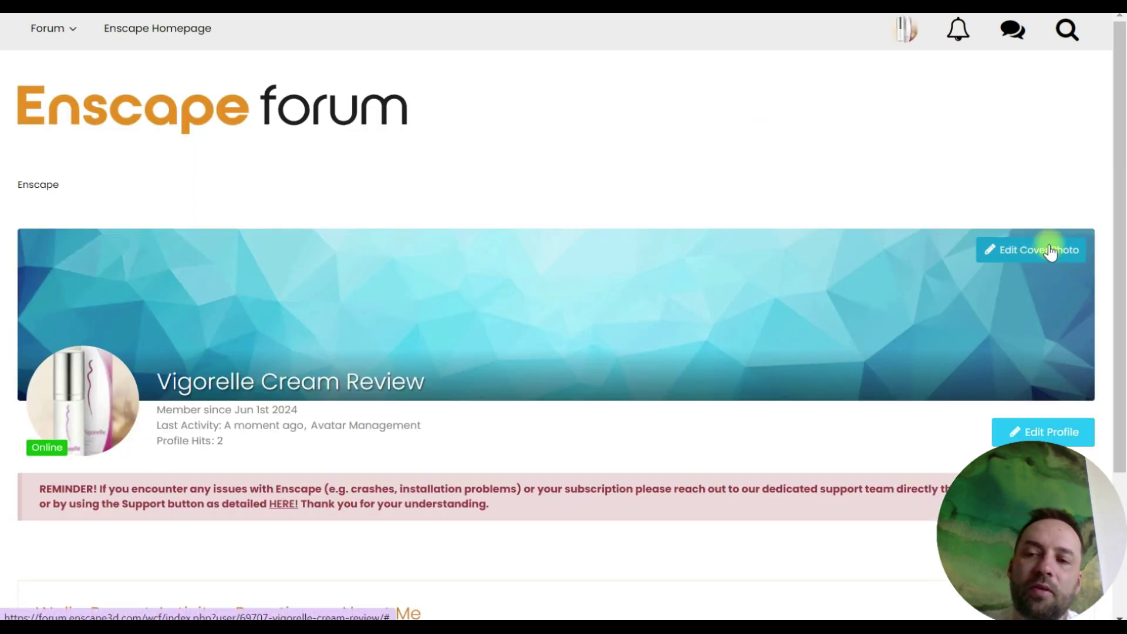
{"action": "left_click", "coordinate": [1051, 252]}
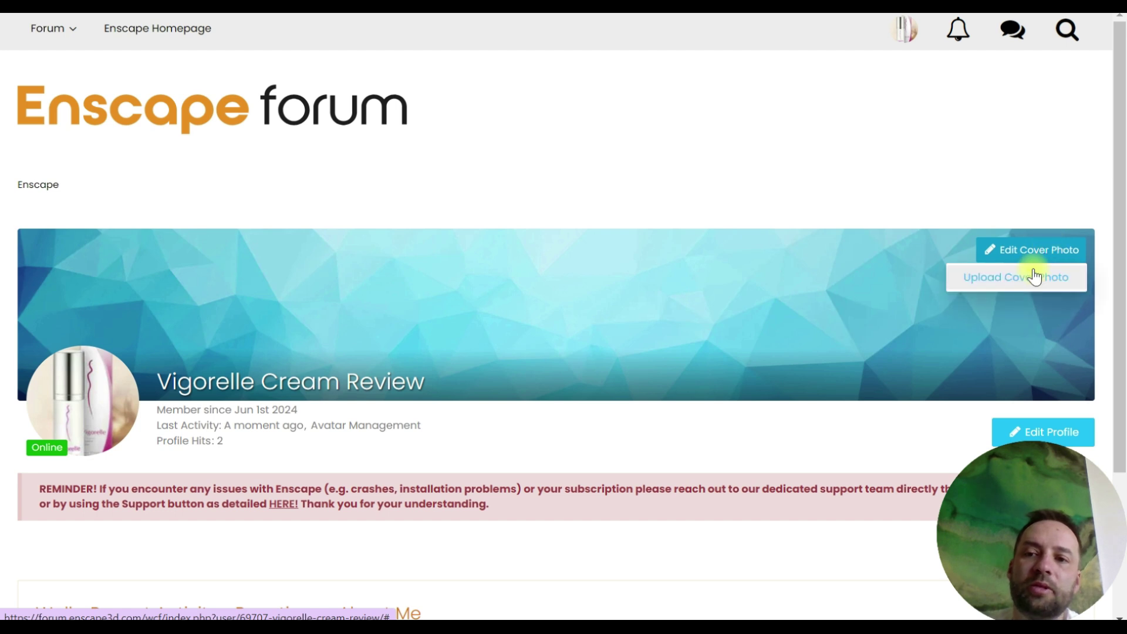
{"action": "left_click", "coordinate": [1035, 276]}
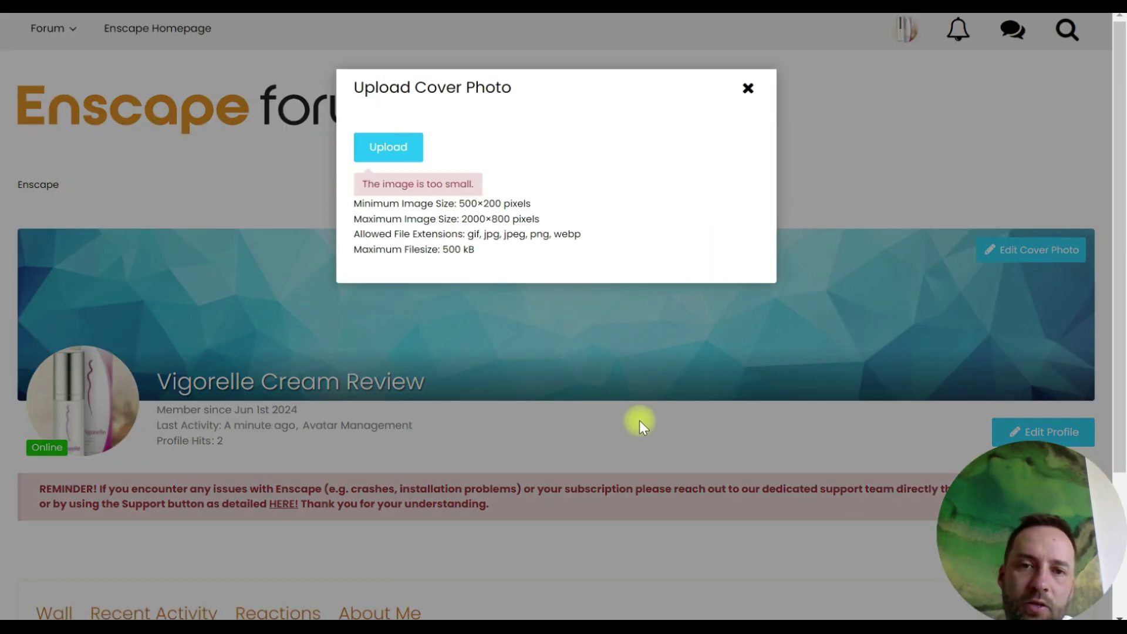
{"action": "left_click", "coordinate": [396, 146]}
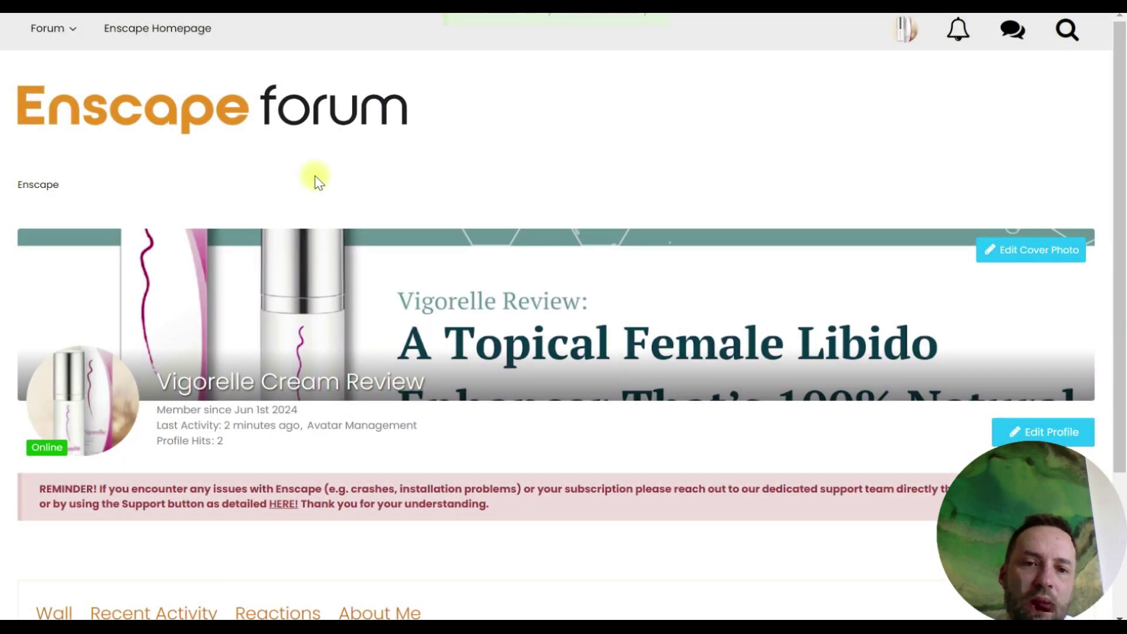
{"action": "left_click_drag", "start_coordinate": [1118, 194], "coordinate": [1115, 397]}
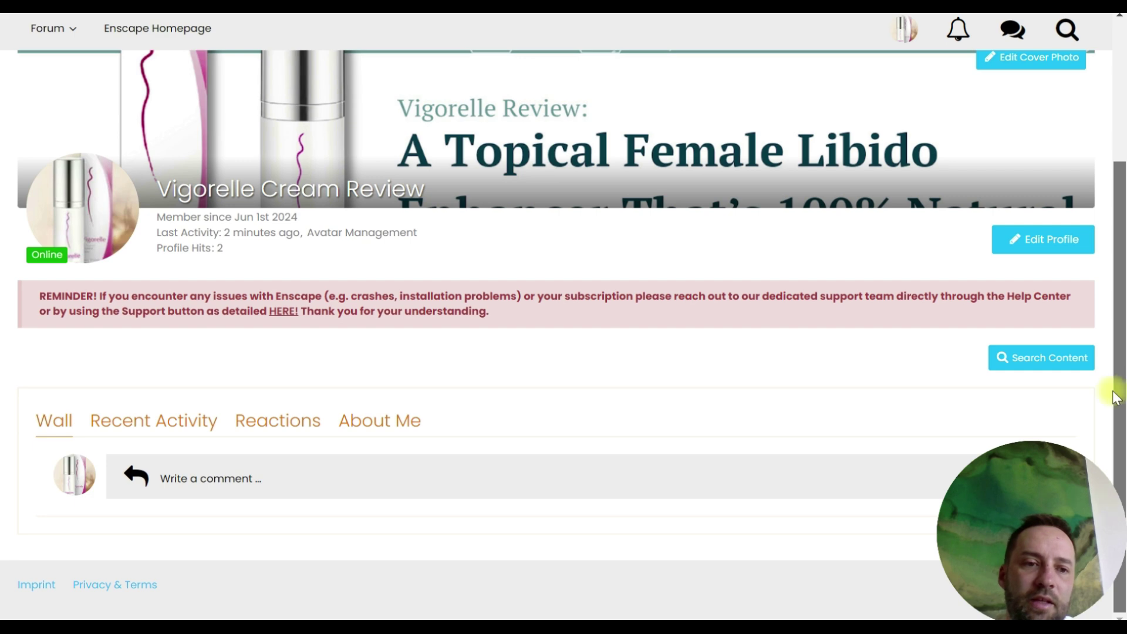
{"action": "left_click", "coordinate": [323, 487]}
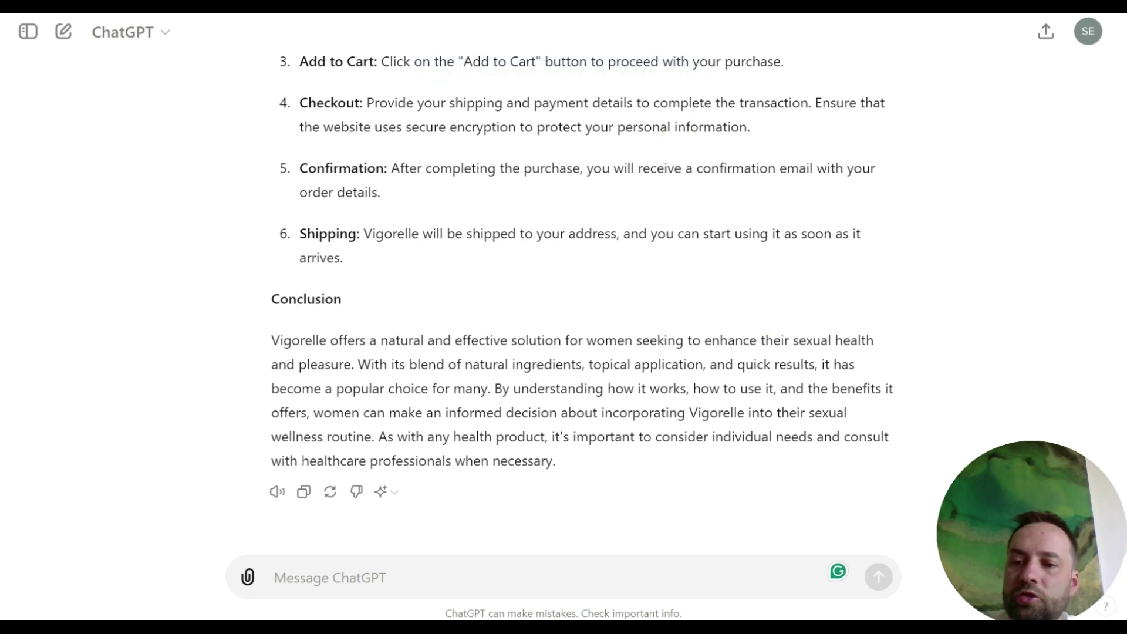
Step: Select and copy the whole Vigorelle article, from the prompt through the conclusion
{"action": "left_click_drag", "start_coordinate": [557, 461], "coordinate": [443, 195]}
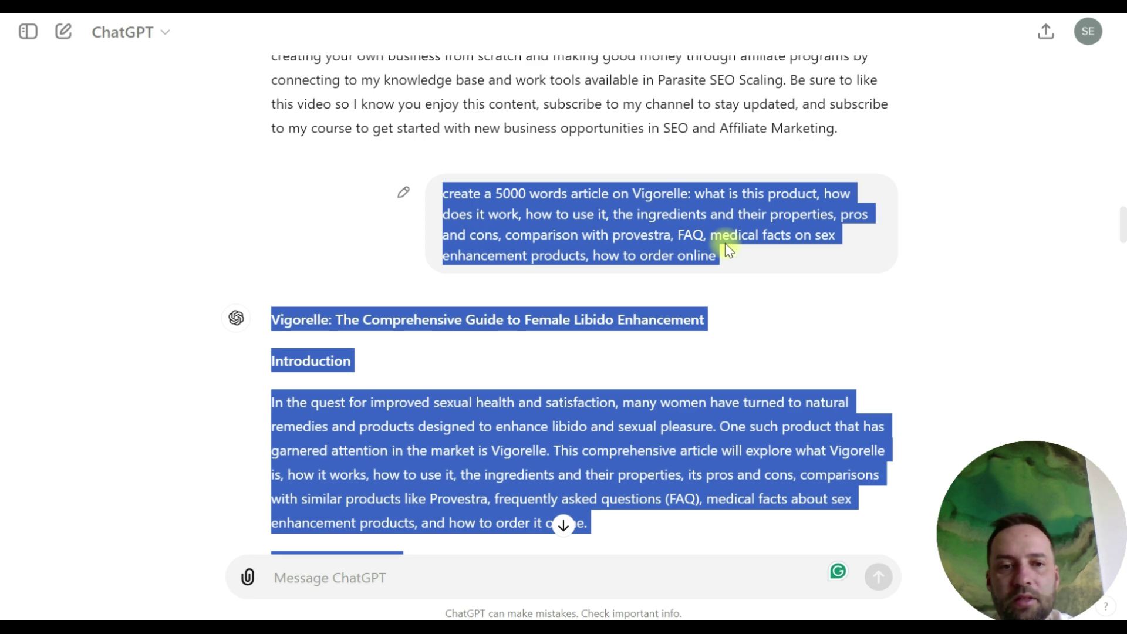
{"action": "key", "text": "alt+Tab"}
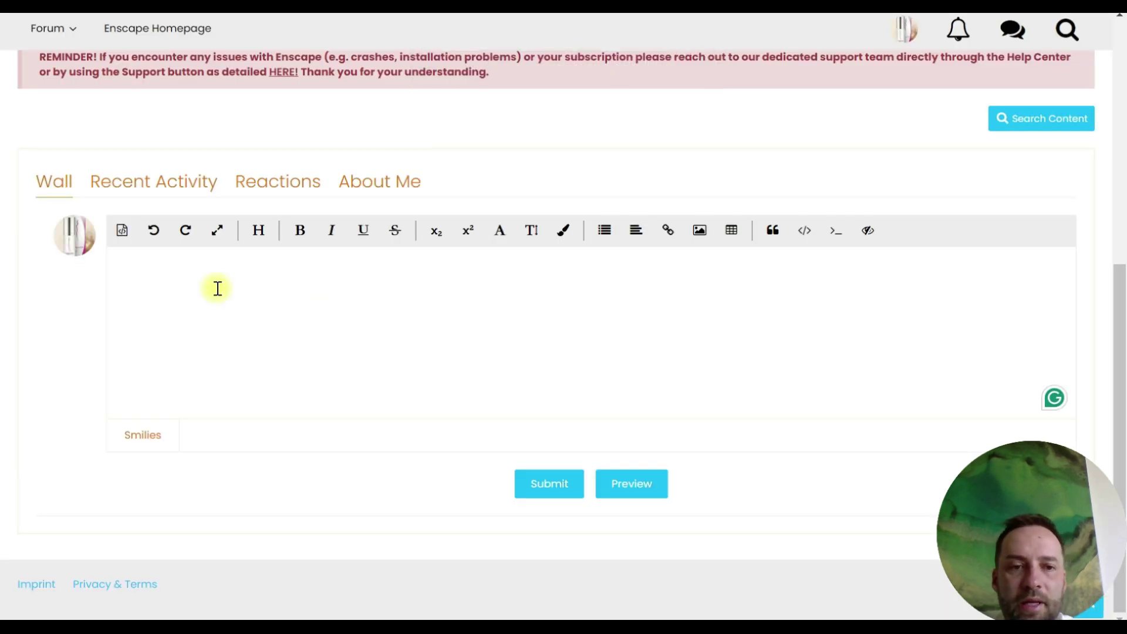
Step: Paste the Vigorelle article into the wall post and add blank lines after the title and introduction
{"action": "key", "text": "ctrl+v"}
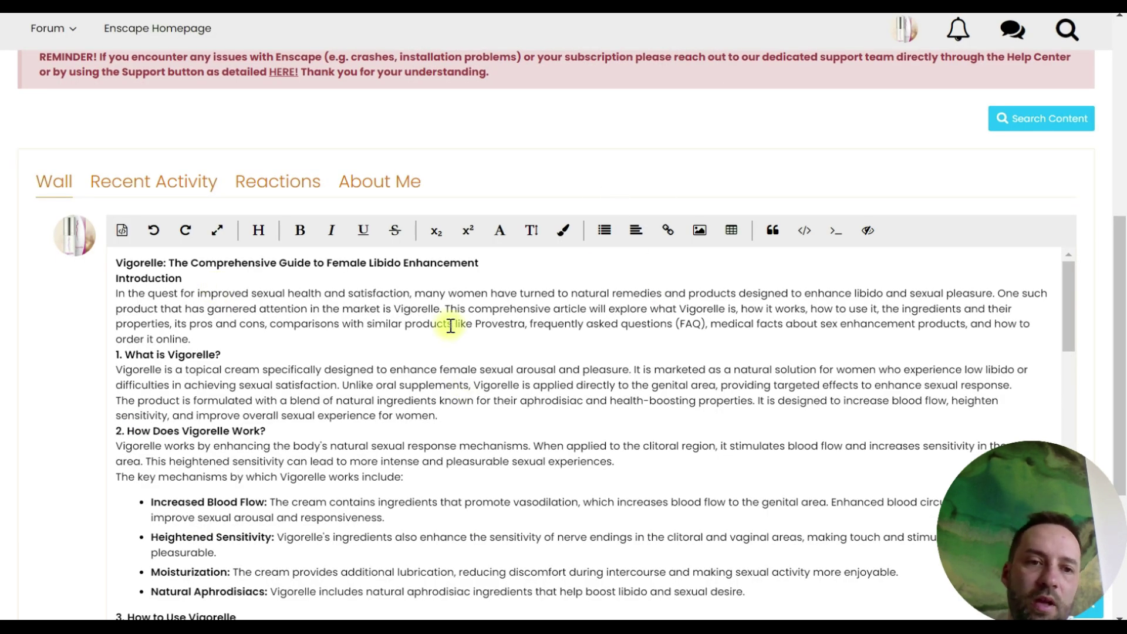
{"action": "left_click", "coordinate": [486, 267]}
{"action": "key", "text": "Return"}
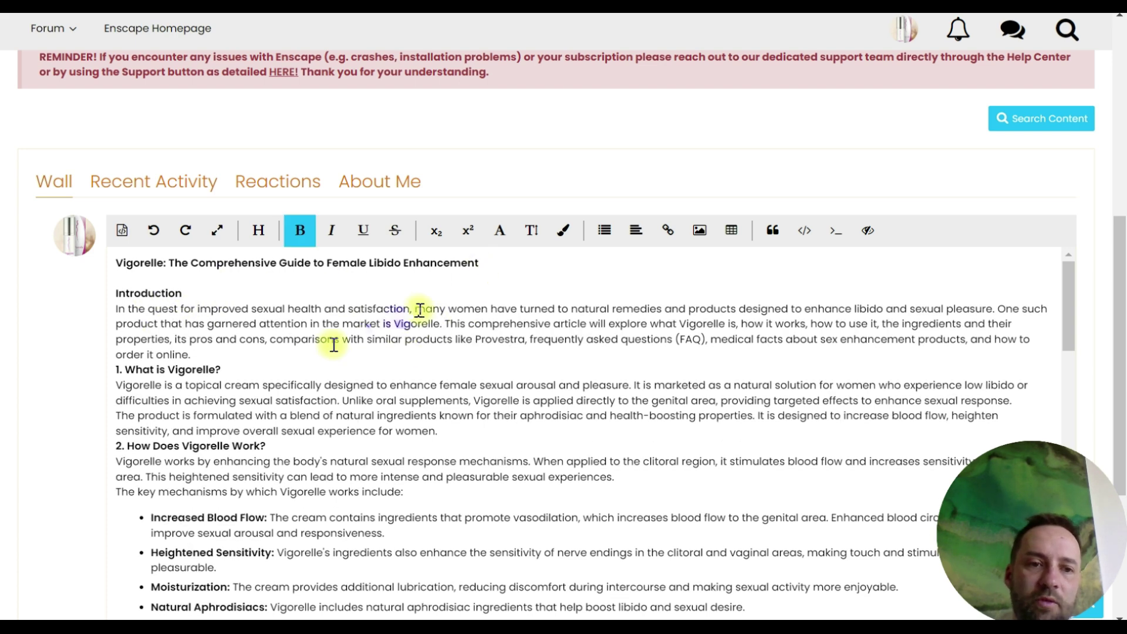
{"action": "left_click", "coordinate": [313, 353]}
{"action": "key", "text": "Return"}
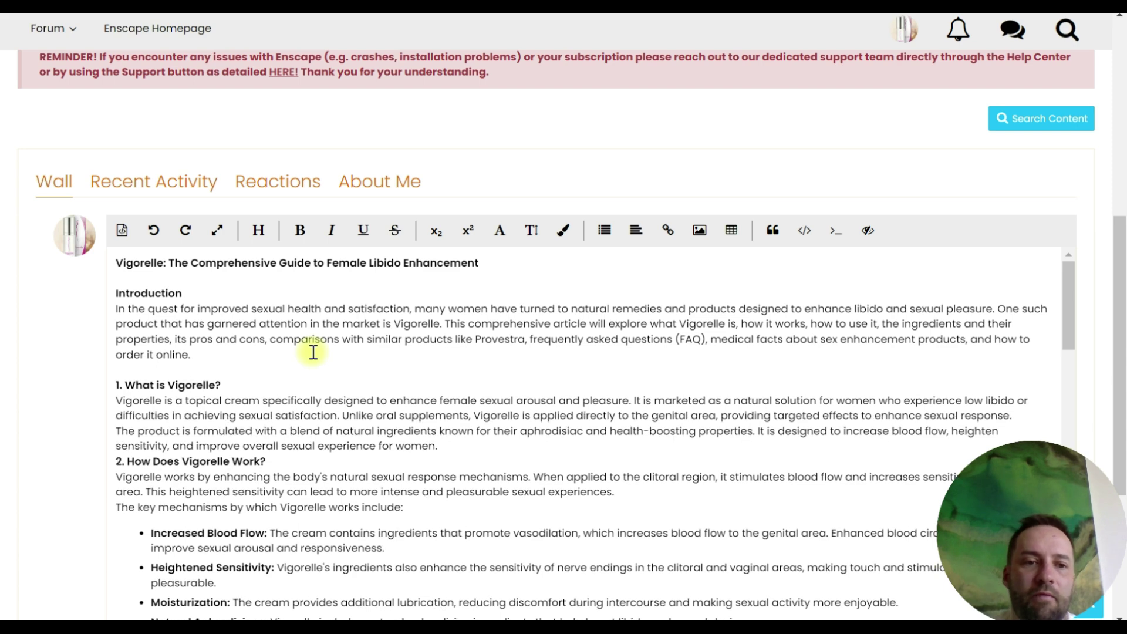
Step: Make '1. What is Vigorelle?' a Heading 2 and remove the extra empty line under the introduction
{"action": "key", "text": "Down"}
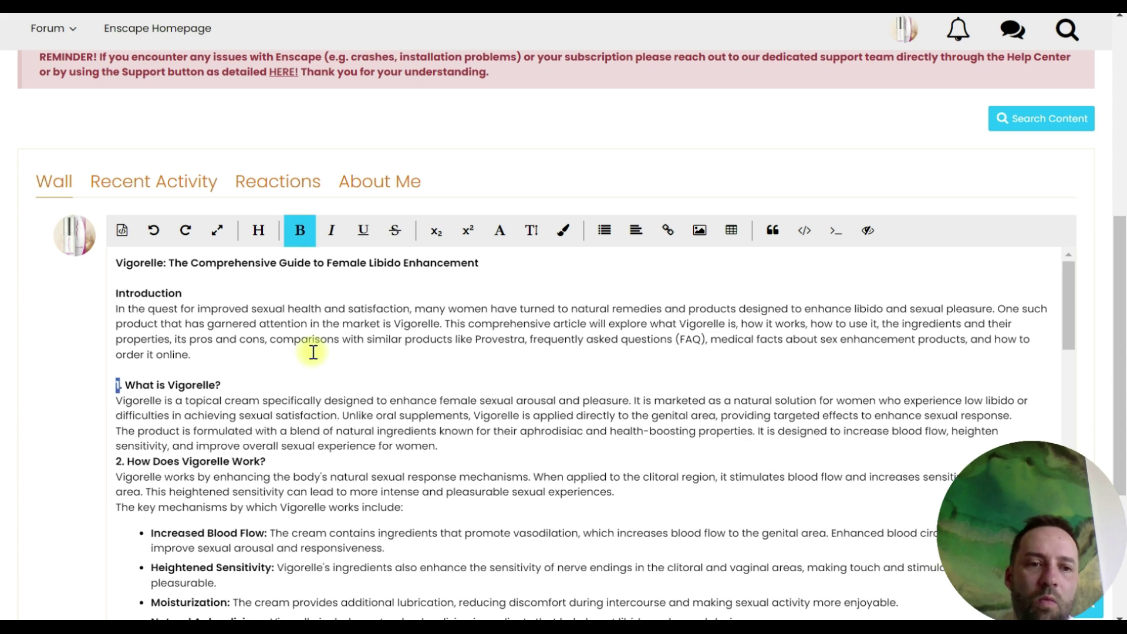
{"action": "key", "text": "shift+Right"}
{"action": "key", "text": "shift+Right"}
{"action": "key", "text": "shift+Right"}
{"action": "key", "text": "shift+Right"}
{"action": "key", "text": "shift+Right"}
{"action": "key", "text": "shift+Right"}
{"action": "key", "text": "shift+Right"}
{"action": "key", "text": "shift+Right"}
{"action": "key", "text": "shift+Right"}
{"action": "key", "text": "shift+Right"}
{"action": "key", "text": "shift+Right"}
{"action": "key", "text": "shift+Right"}
{"action": "key", "text": "shift+Right"}
{"action": "key", "text": "shift+Right"}
{"action": "key", "text": "shift+Right"}
{"action": "key", "text": "shift+Right"}
{"action": "key", "text": "shift+Right"}
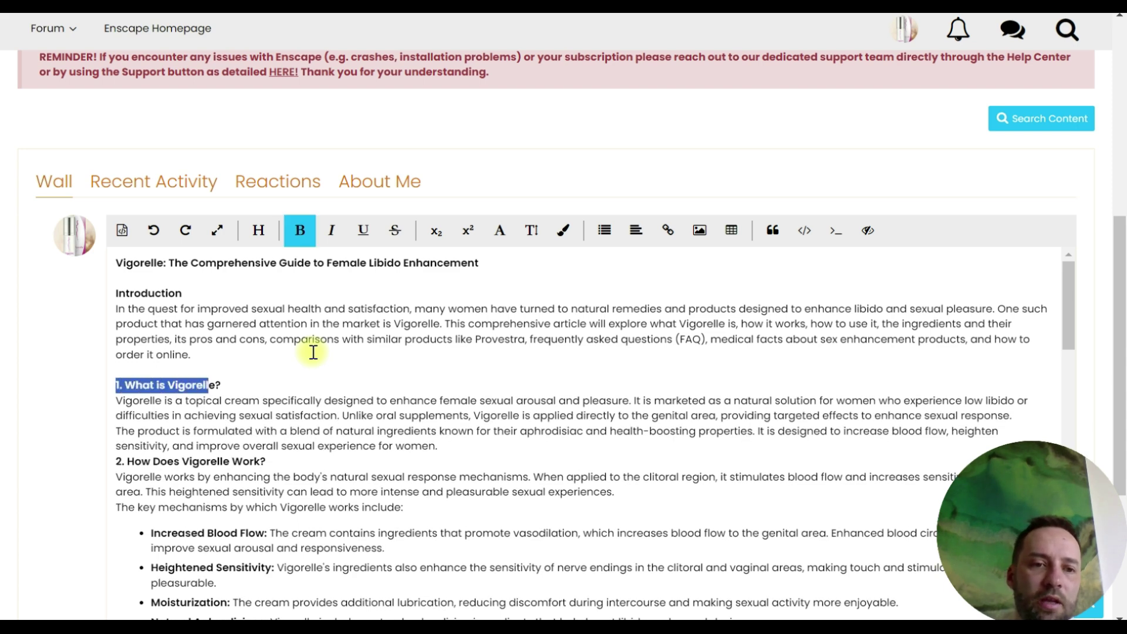
{"action": "key", "text": "shift+Right"}
{"action": "key", "text": "shift+Right"}
{"action": "key", "text": "shift+Right"}
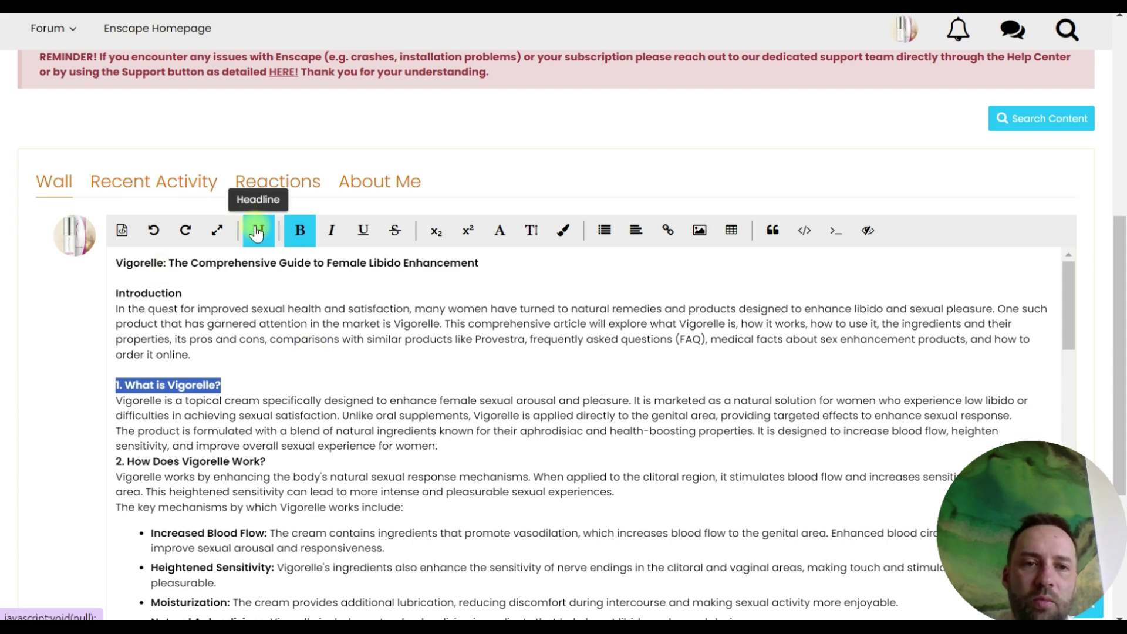
{"action": "left_click", "coordinate": [257, 231]}
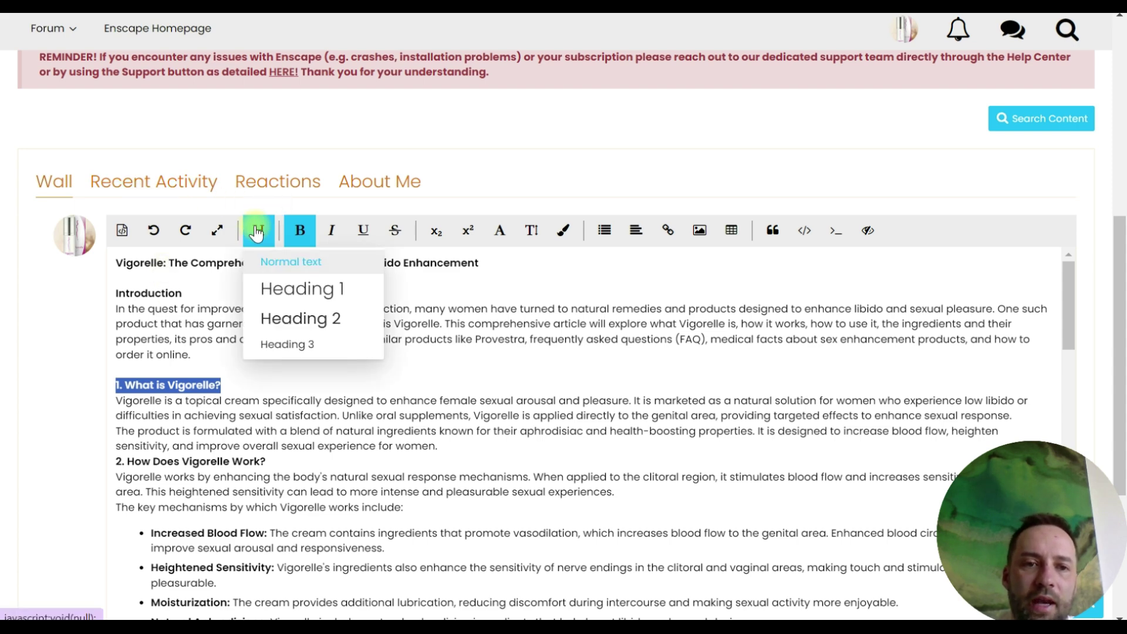
{"action": "left_click", "coordinate": [306, 318]}
{"action": "left_click", "coordinate": [275, 442]}
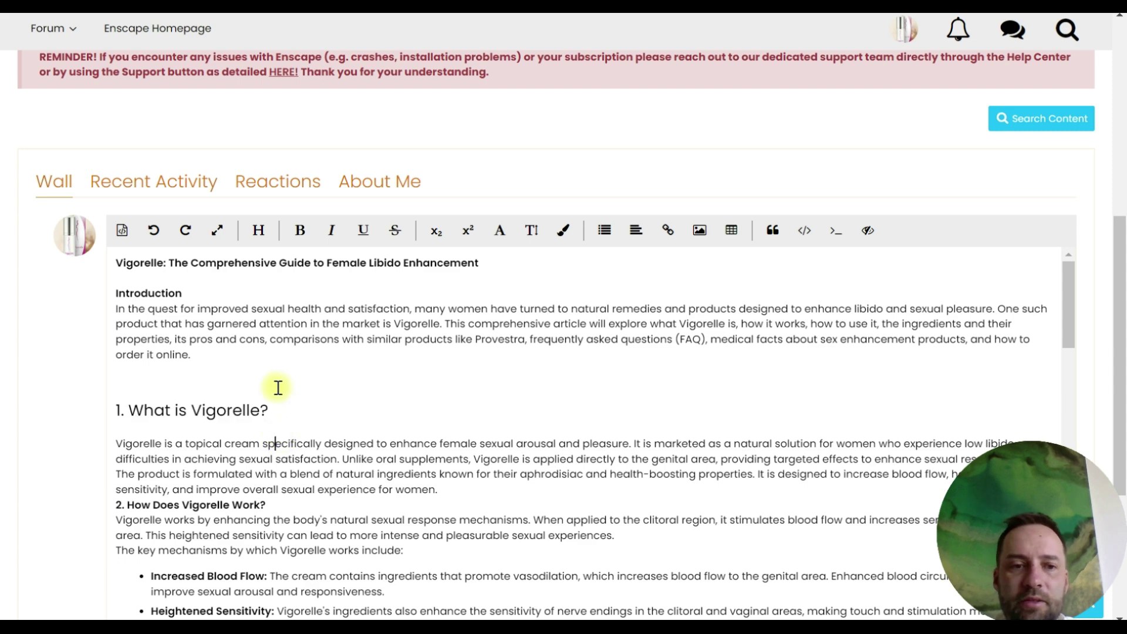
{"action": "left_click", "coordinate": [285, 379]}
{"action": "key", "text": "BackSpace"}
{"action": "key", "text": "BackSpace"}
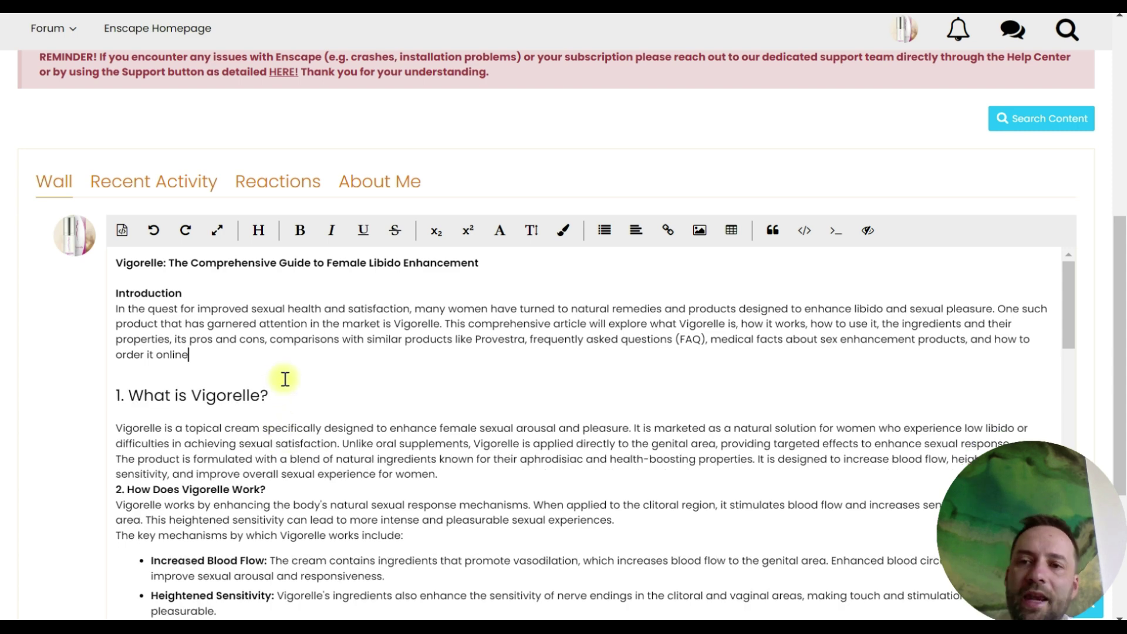
Step: Publish the review article to the profile wall
{"action": "left_click_drag", "start_coordinate": [1069, 305], "coordinate": [1067, 593]}
{"action": "scroll", "coordinate": [690, 516], "scroll_direction": "down", "scroll_amount": 4}
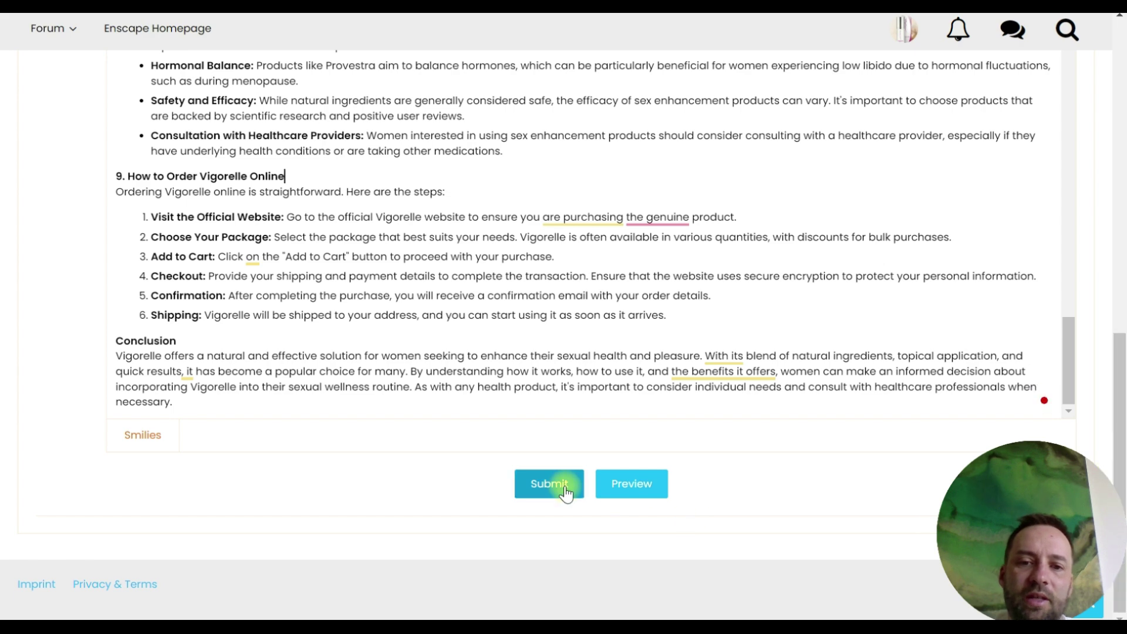
{"action": "left_click", "coordinate": [548, 478]}
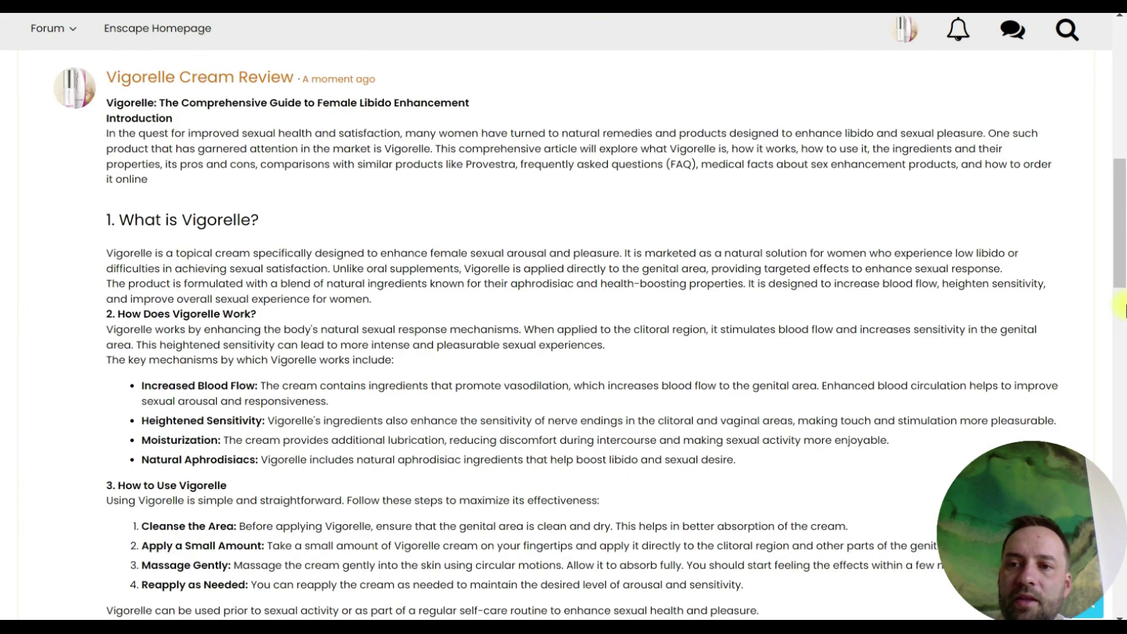
Step: Scroll the profile page up to the header and back down through the saved Vigorelle post
{"action": "left_click_drag", "start_coordinate": [1120, 241], "coordinate": [1123, 91]}
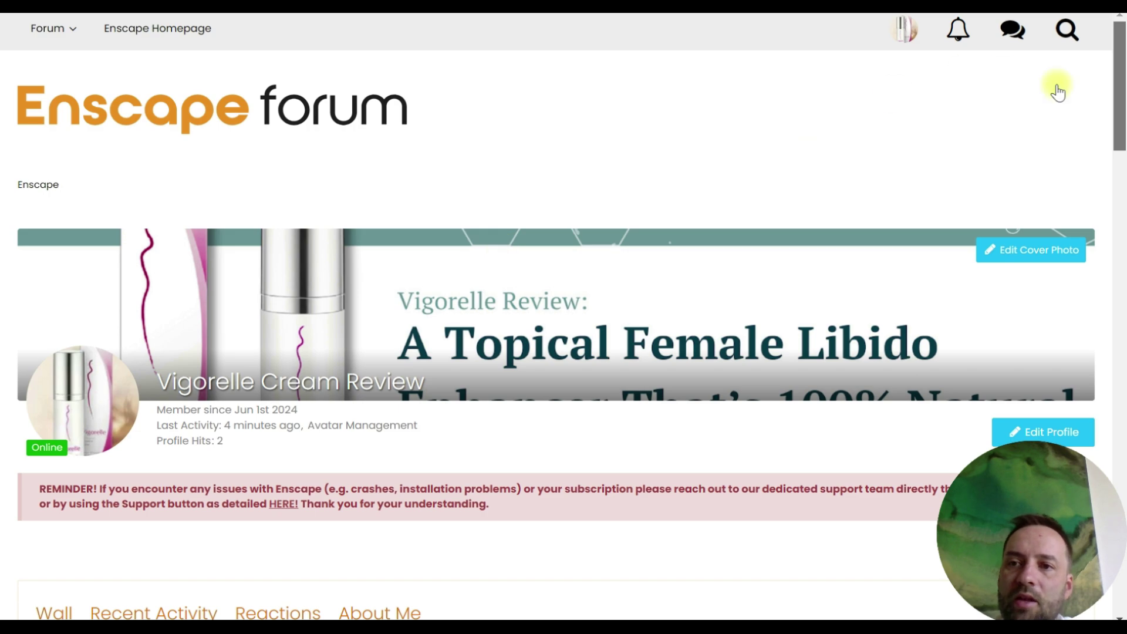
{"action": "left_click_drag", "start_coordinate": [1123, 105], "coordinate": [1123, 174]}
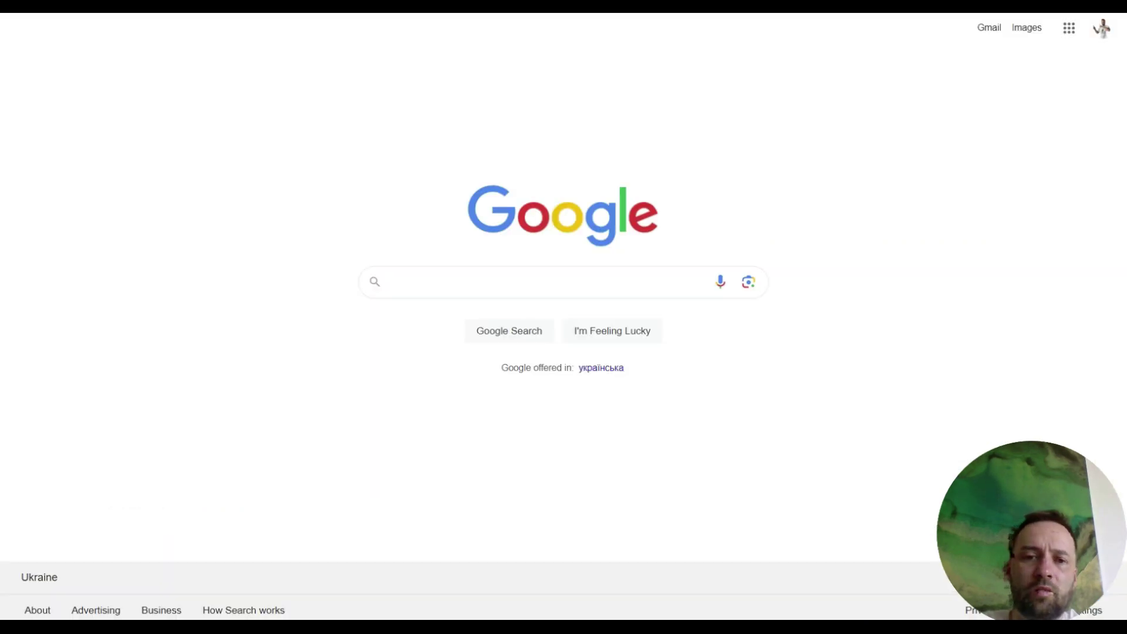
Step: Search Google for 'vigorelle cream'
{"action": "left_click", "coordinate": [496, 281]}
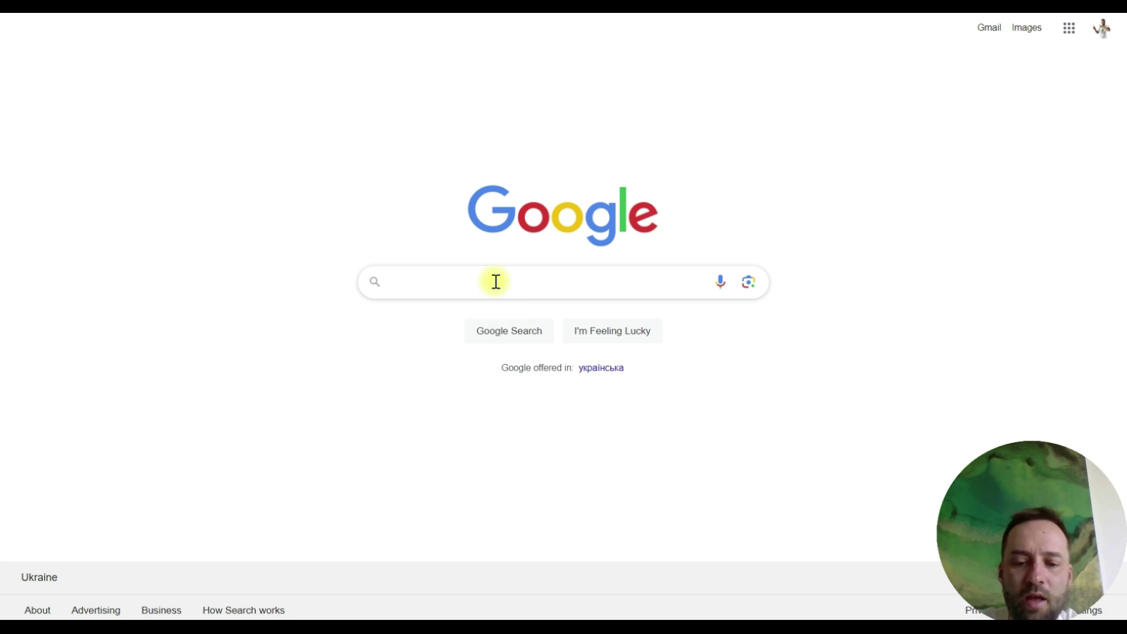
{"action": "type", "text": "vigorelle cream"}
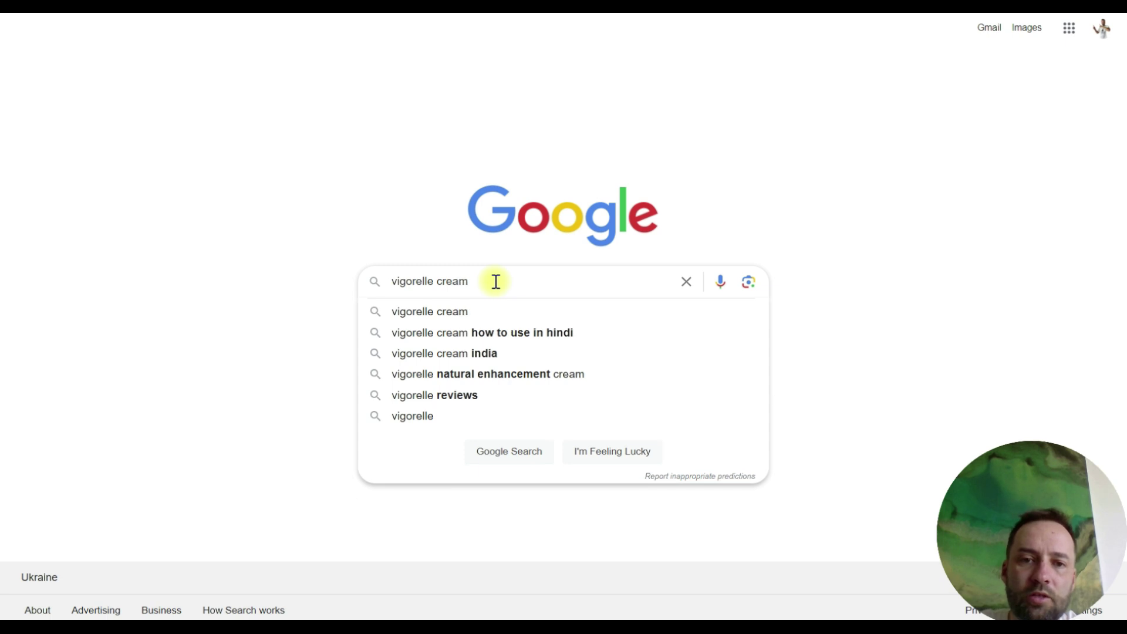
{"action": "key", "text": "Return"}
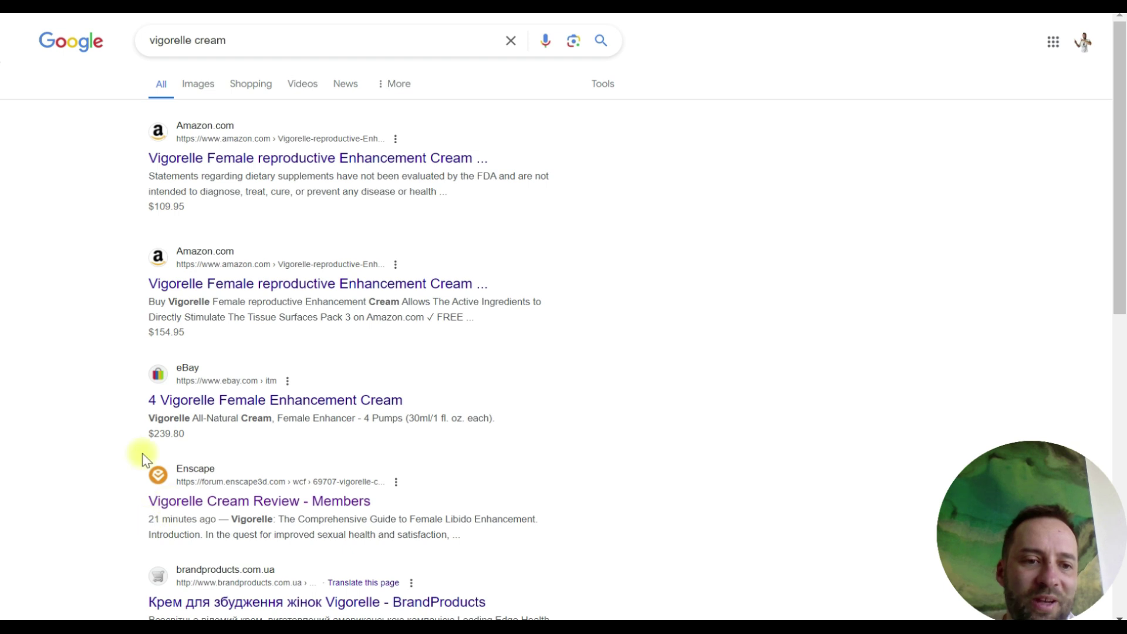
Step: Open the Enscape forum profile result, then return to the search results
{"action": "left_click", "coordinate": [268, 500]}
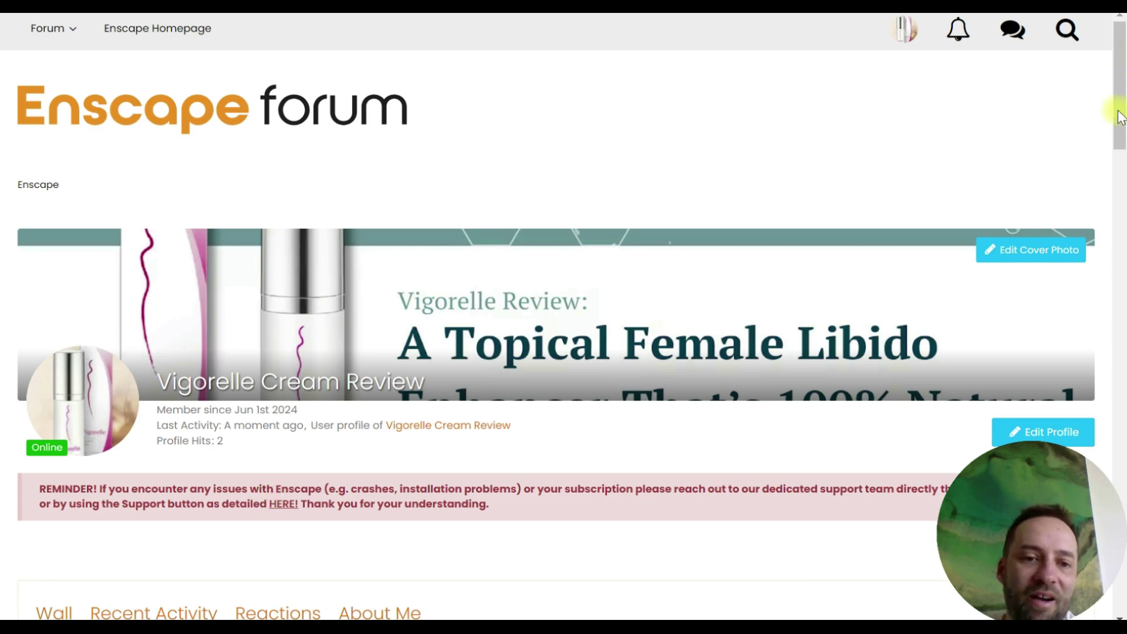
{"action": "left_click_drag", "start_coordinate": [1119, 108], "coordinate": [1118, 70]}
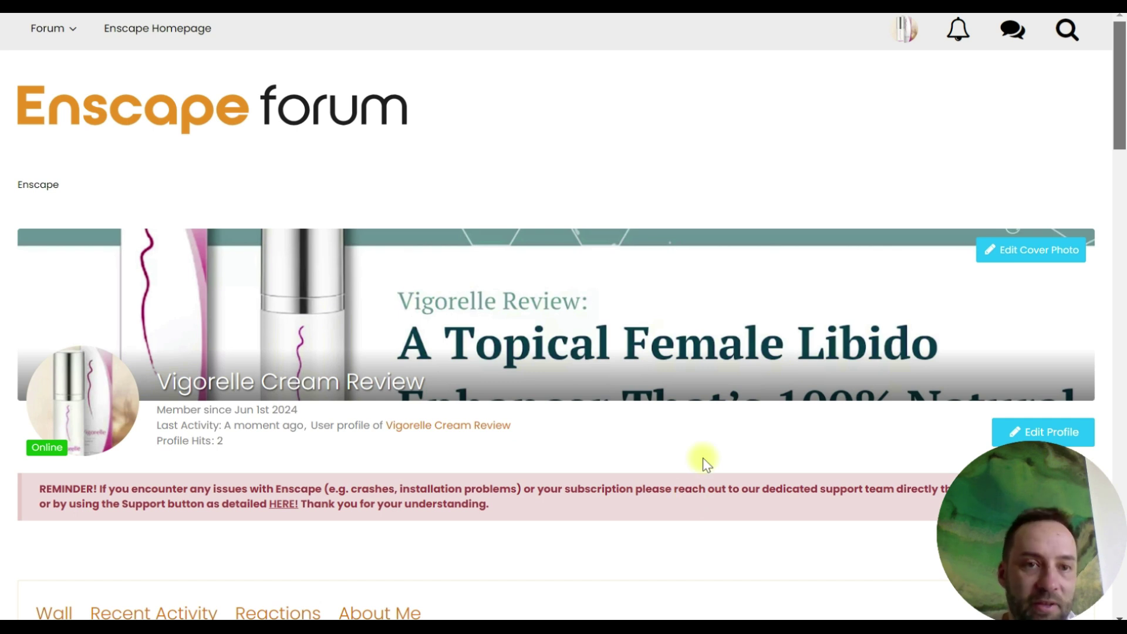
{"action": "key", "text": "alt+Left"}
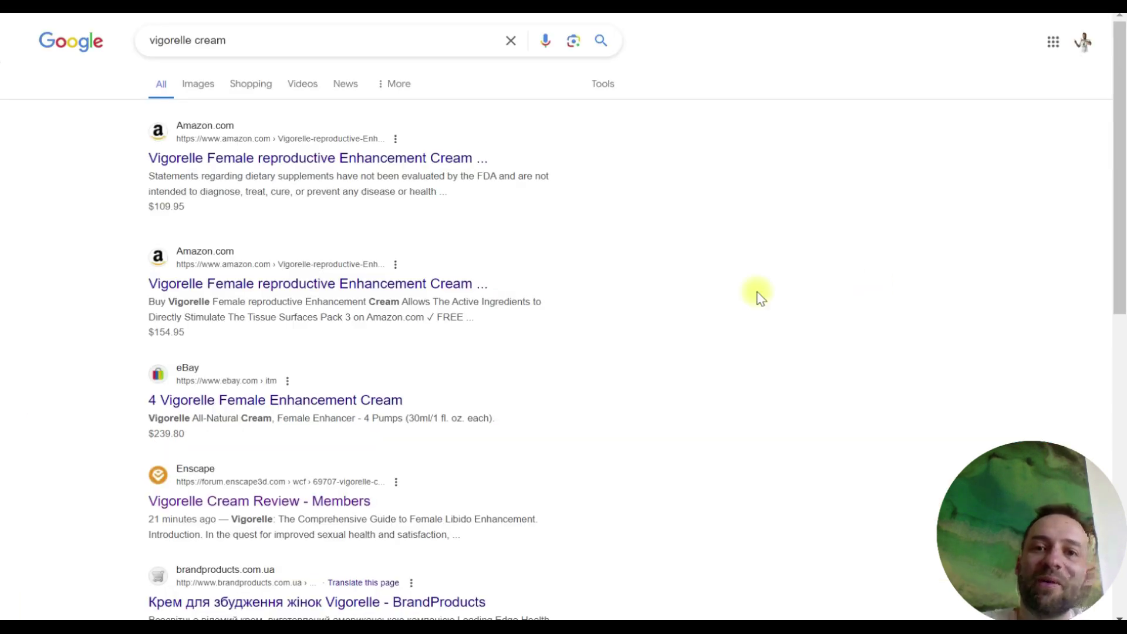
Step: Scroll through the results and enter the new query 'vigorelle review'
{"action": "left_click_drag", "start_coordinate": [1122, 185], "coordinate": [1122, 118]}
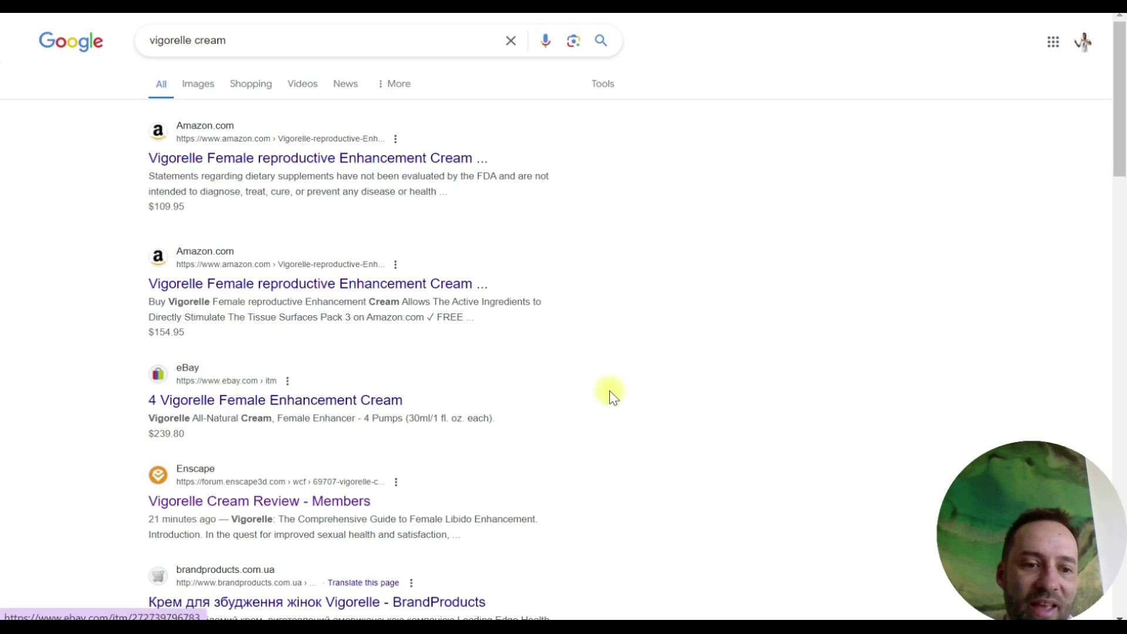
{"action": "left_click_drag", "start_coordinate": [1123, 155], "coordinate": [1123, 378]}
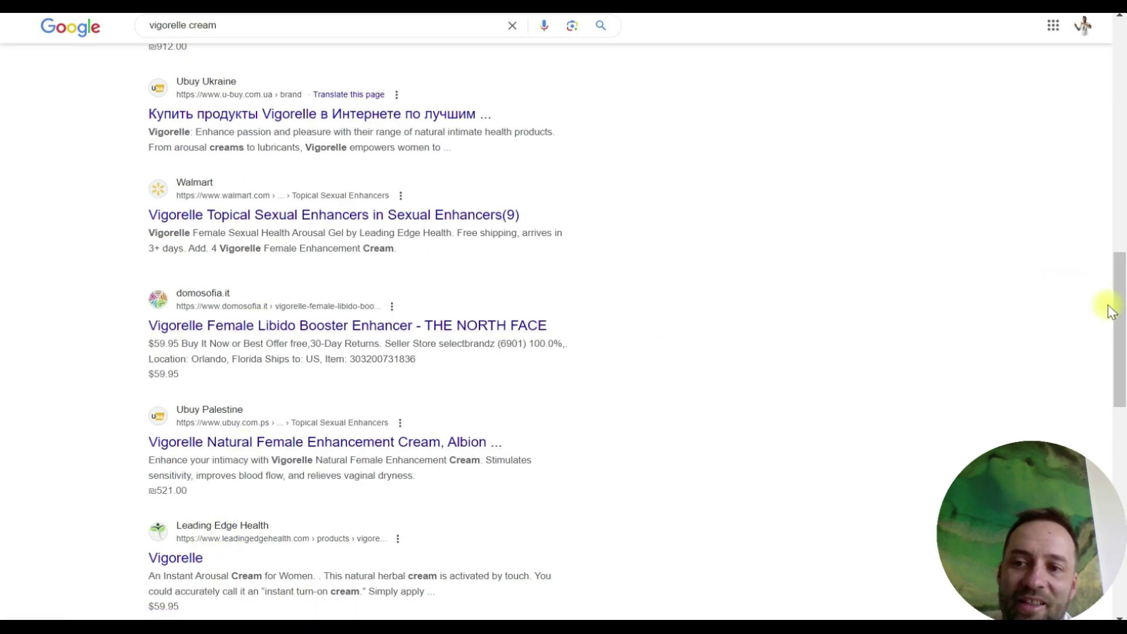
{"action": "left_click_drag", "start_coordinate": [1121, 318], "coordinate": [1123, 406]}
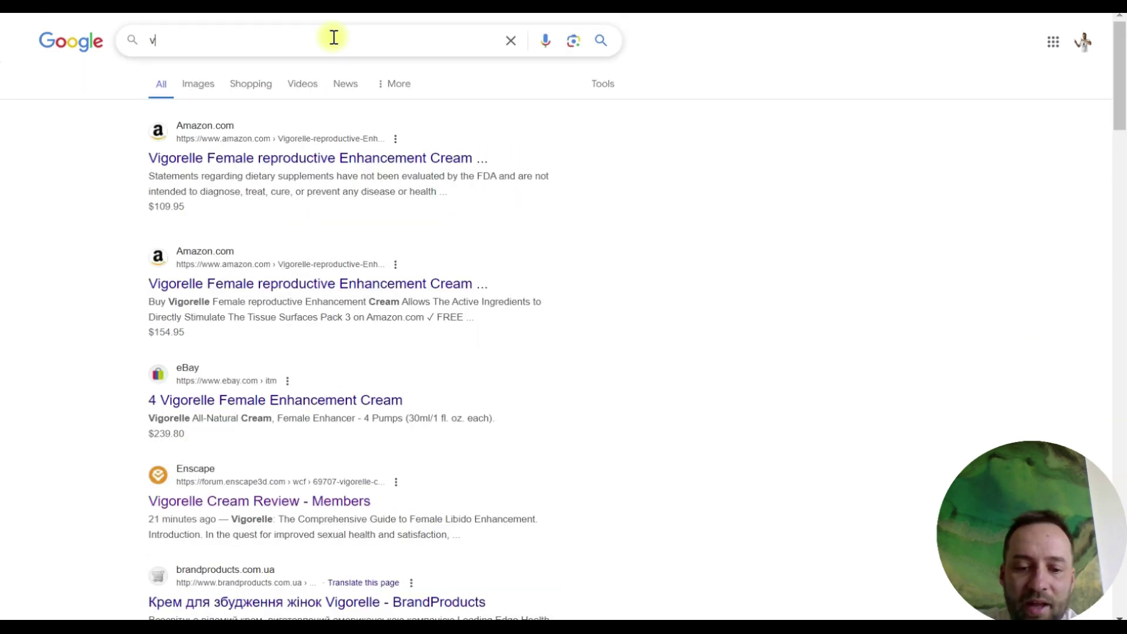
{"action": "type", "text": "igorelle review"}
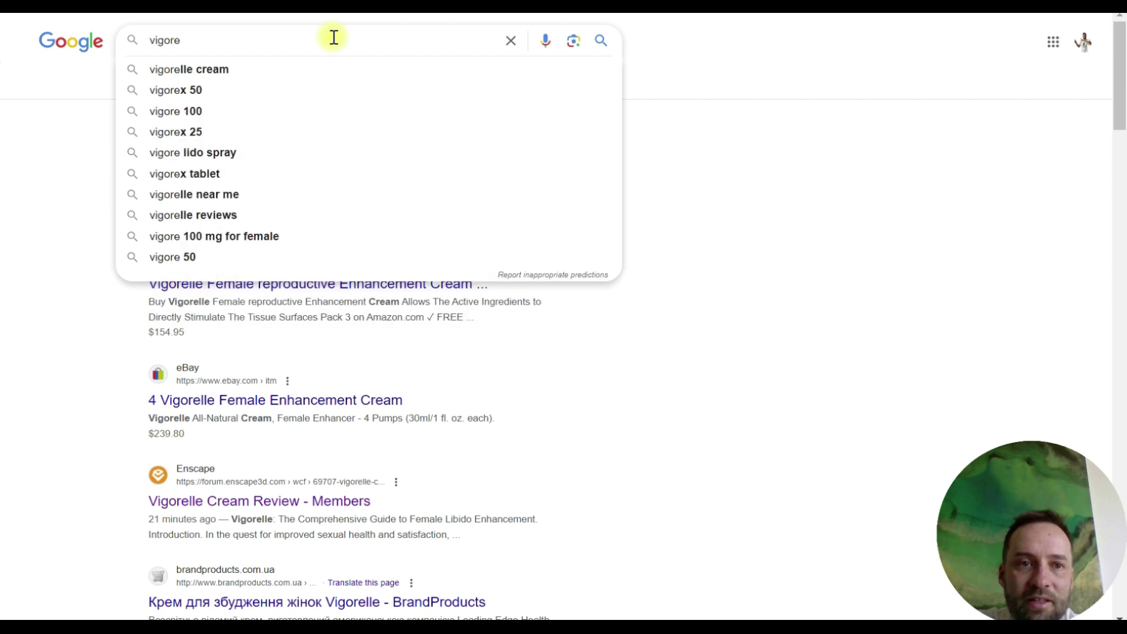
Step: Run Google searches for 'vigorelle review' and 'does vigorelle work'
{"action": "key", "text": "Return"}
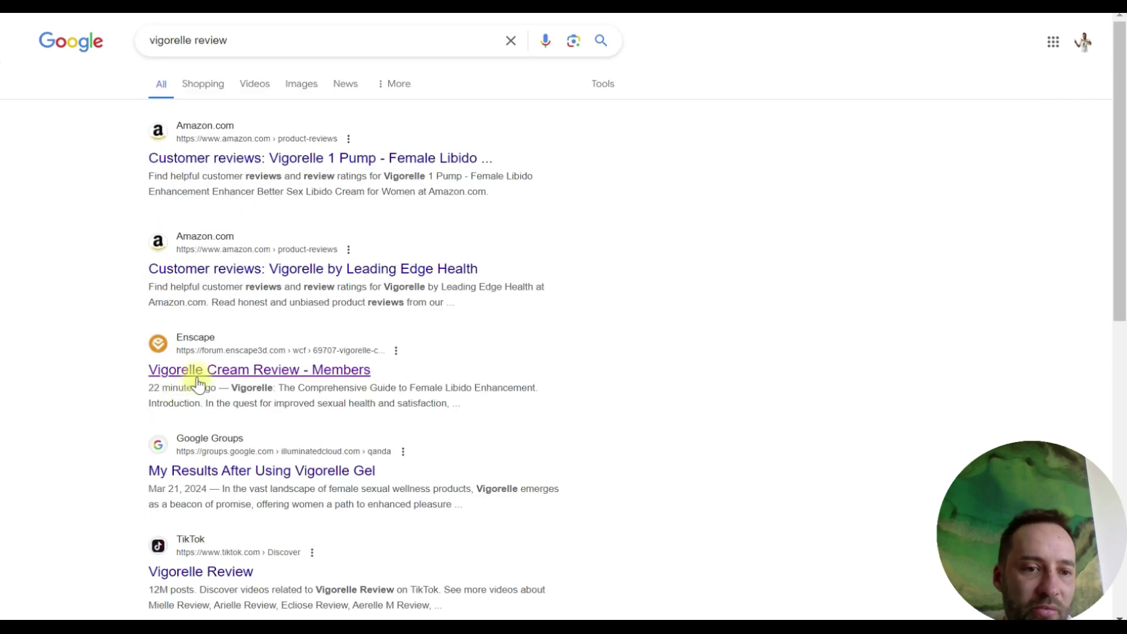
{"action": "triple_click", "coordinate": [338, 47]}
{"action": "type", "text": "does vigorel"}
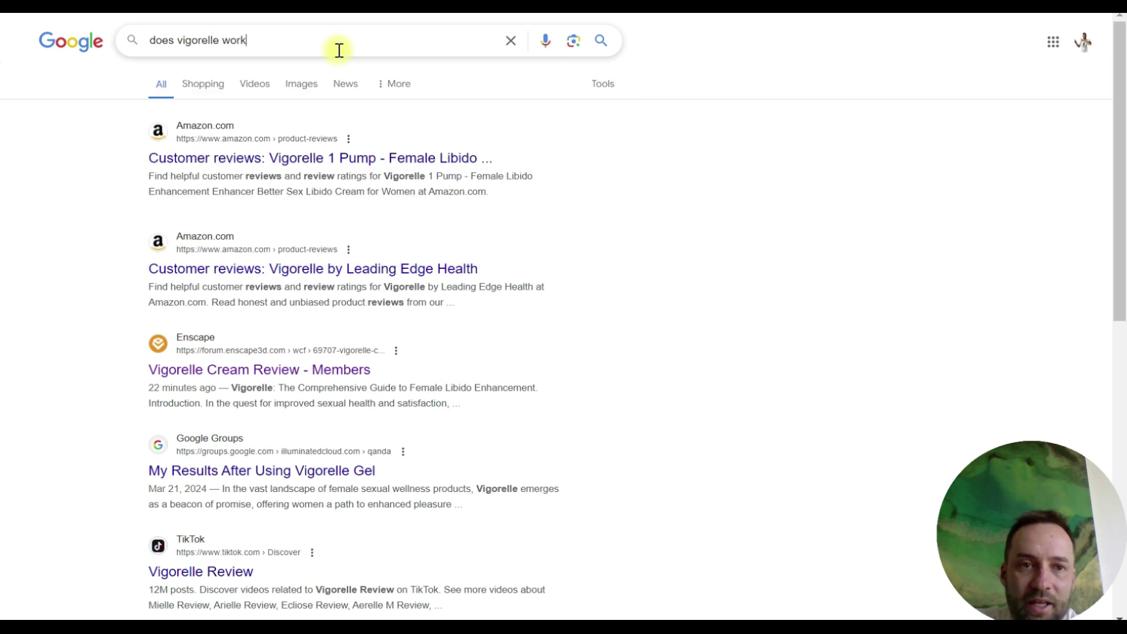
{"action": "key", "text": "Return"}
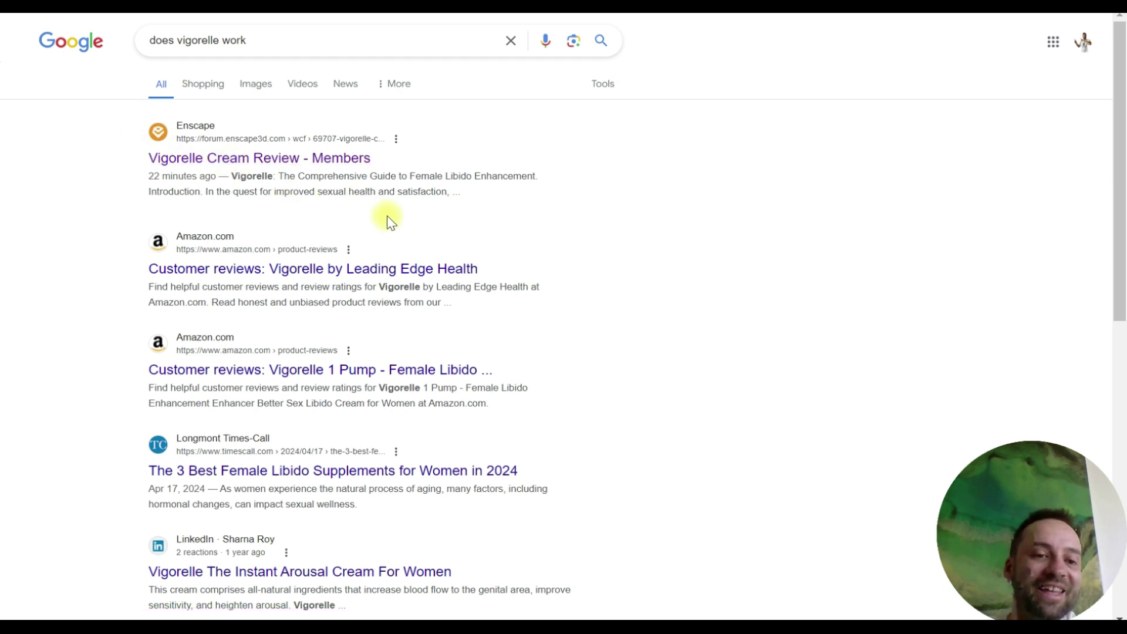
Step: Search 'vigorelle results' and open the Enscape forum from the results
{"action": "triple_click", "coordinate": [255, 41]}
{"action": "type", "text": "vigorel"}
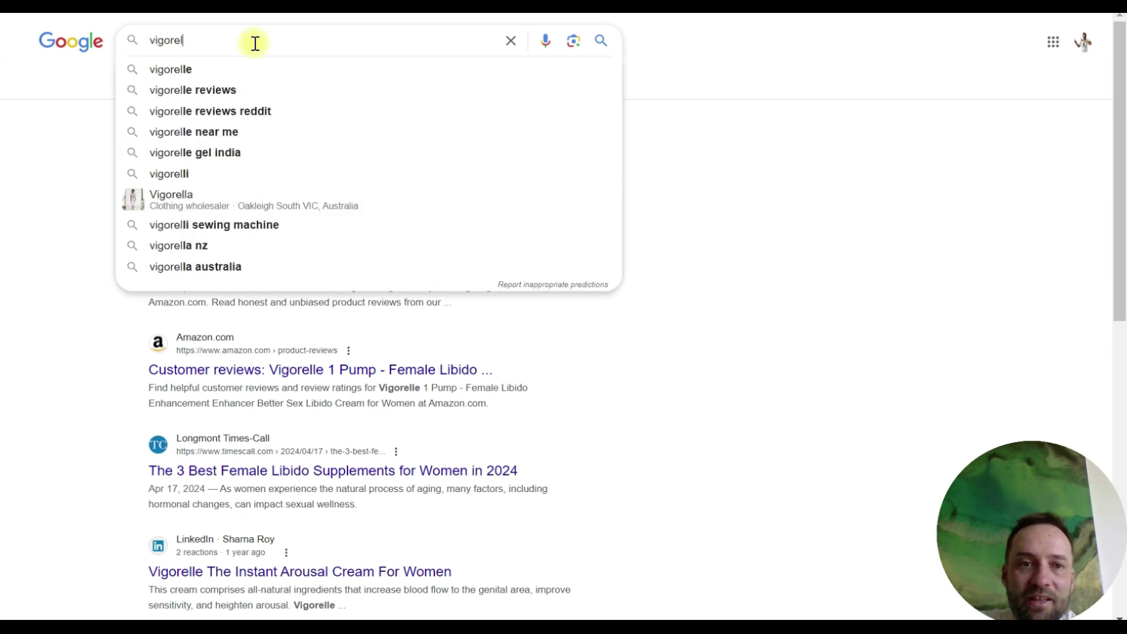
{"action": "type", "text": "le results"}
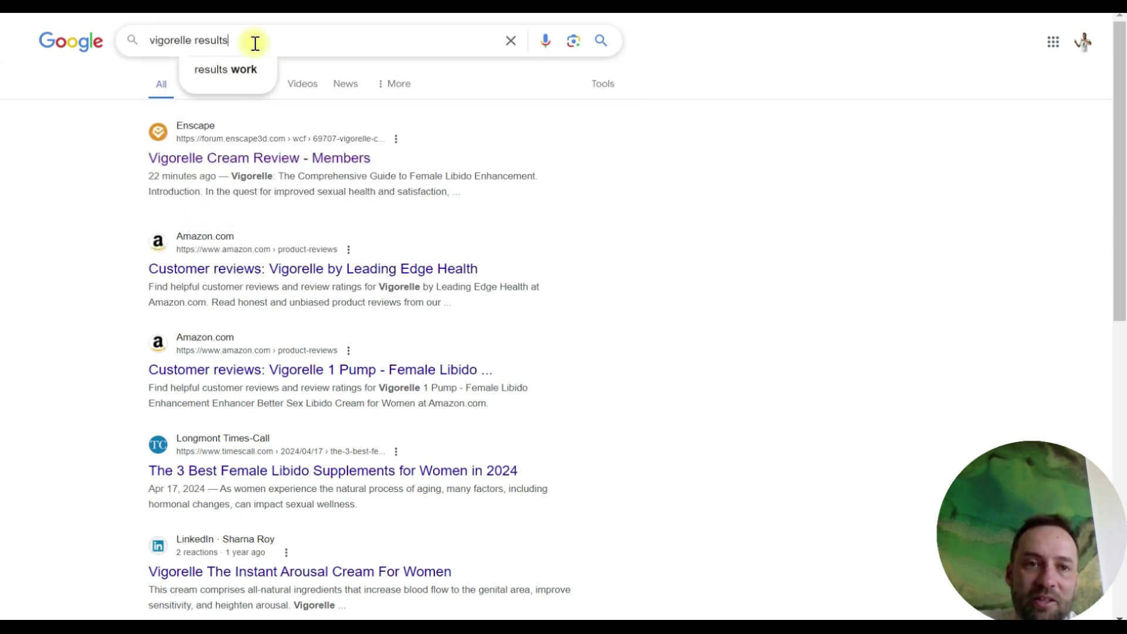
{"action": "key", "text": "Return"}
{"action": "left_click", "coordinate": [183, 441]}
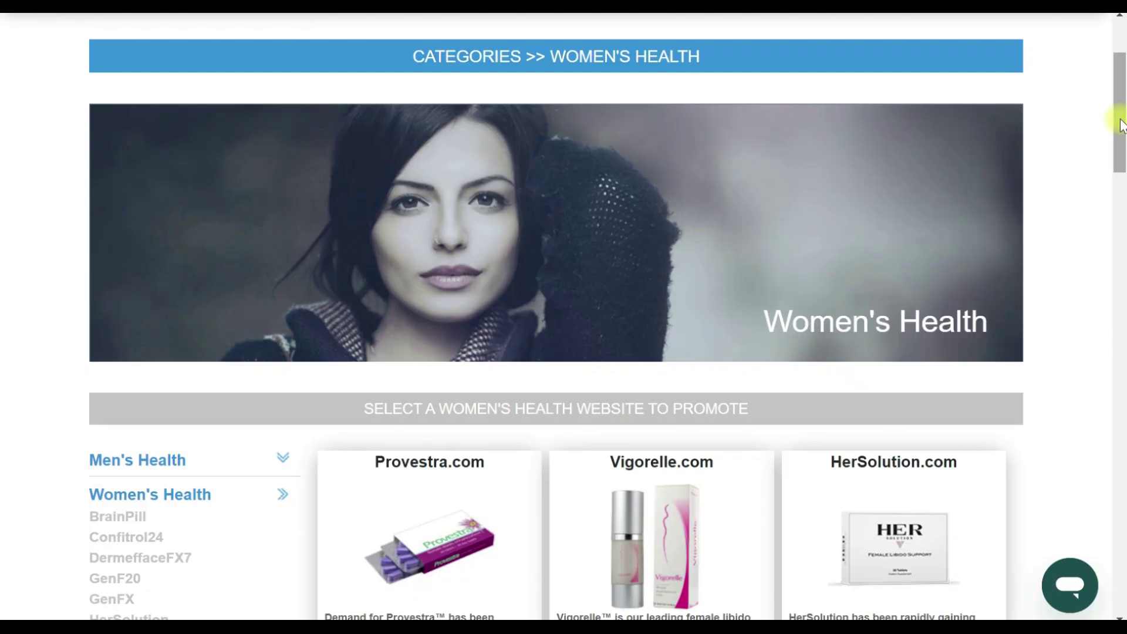
Step: Scroll through the course page, expanding the Introduction module to list its lessons
{"action": "left_click_drag", "start_coordinate": [1122, 124], "coordinate": [1122, 187]}
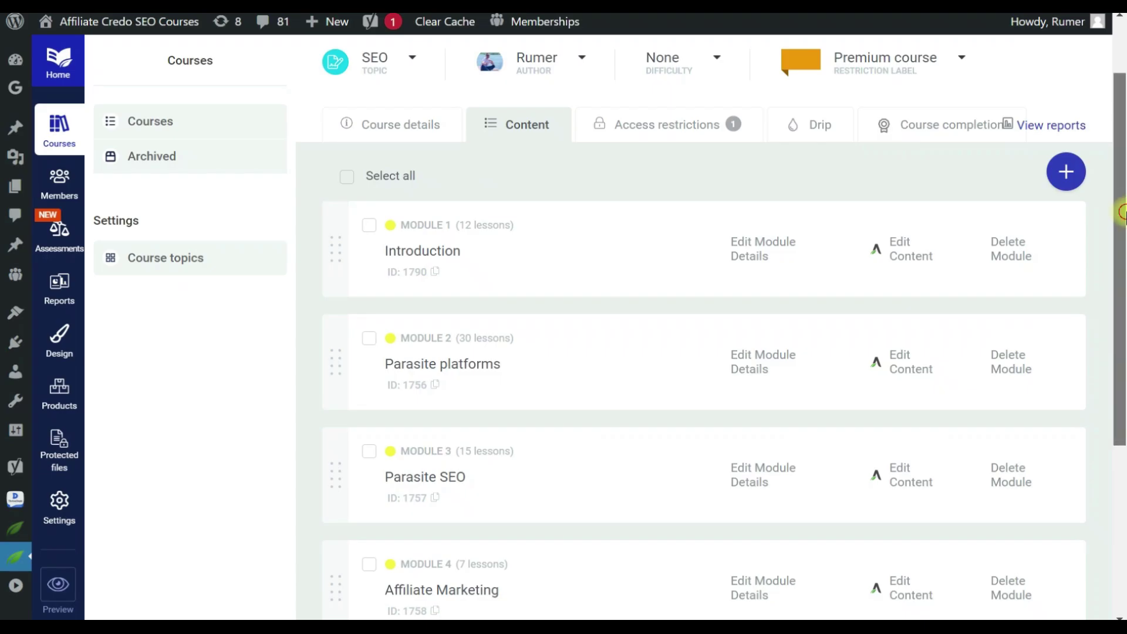
{"action": "scroll", "coordinate": [1122, 206], "scroll_direction": "down", "scroll_amount": 1}
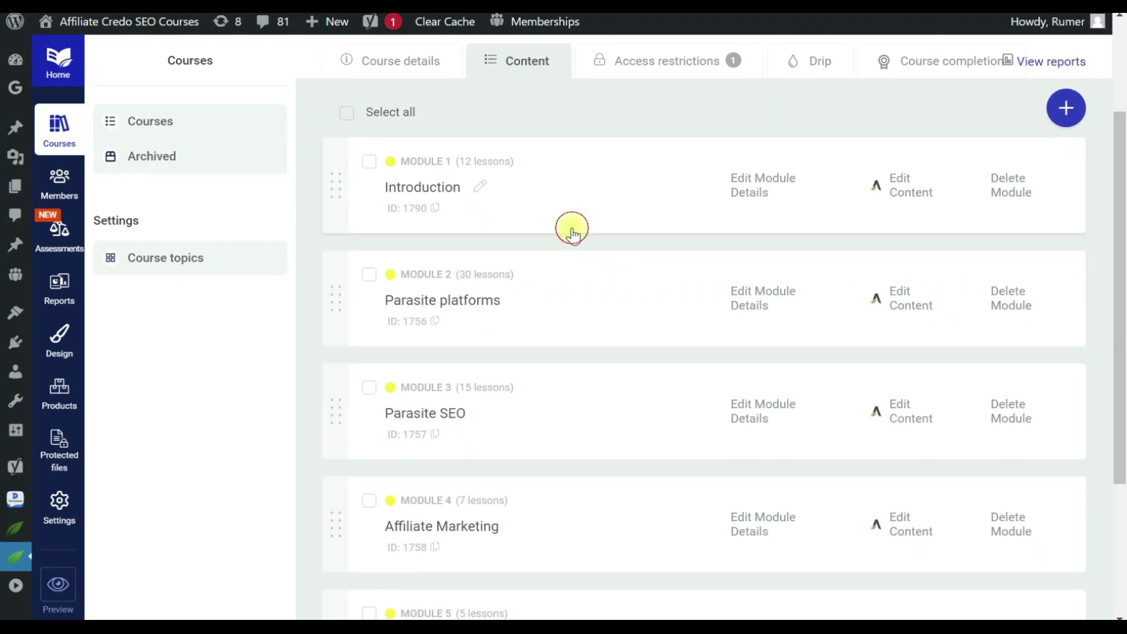
{"action": "left_click", "coordinate": [573, 233]}
{"action": "scroll", "coordinate": [584, 262], "scroll_direction": "down", "scroll_amount": 3}
{"action": "left_click_drag", "start_coordinate": [1120, 231], "coordinate": [1123, 273]}
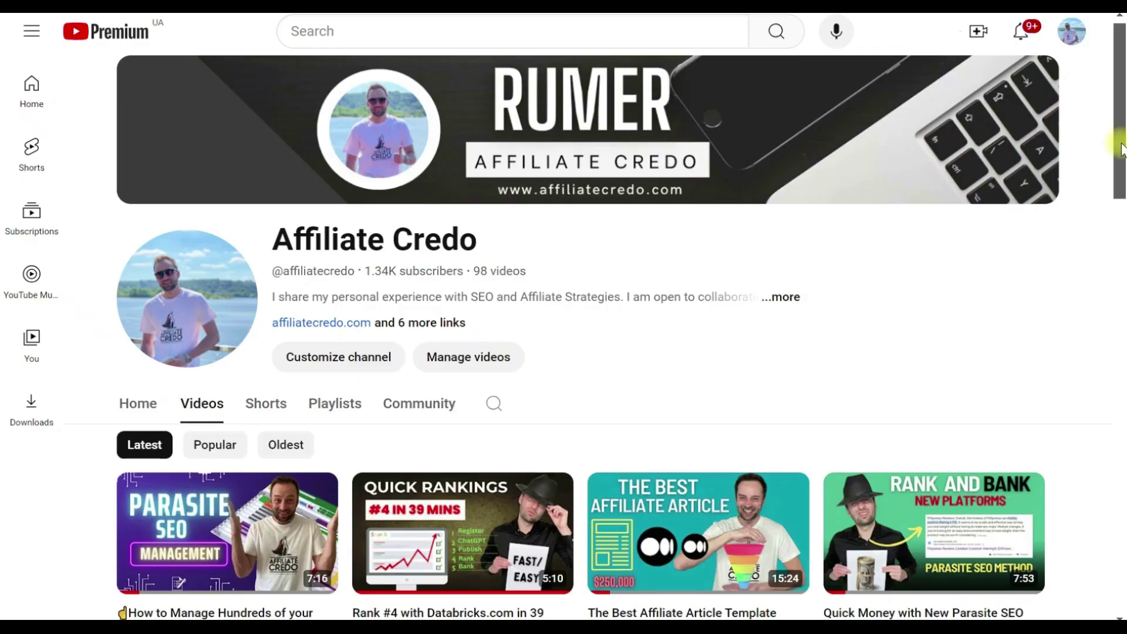
{"action": "scroll", "coordinate": [1124, 232], "scroll_direction": "down", "scroll_amount": 5}
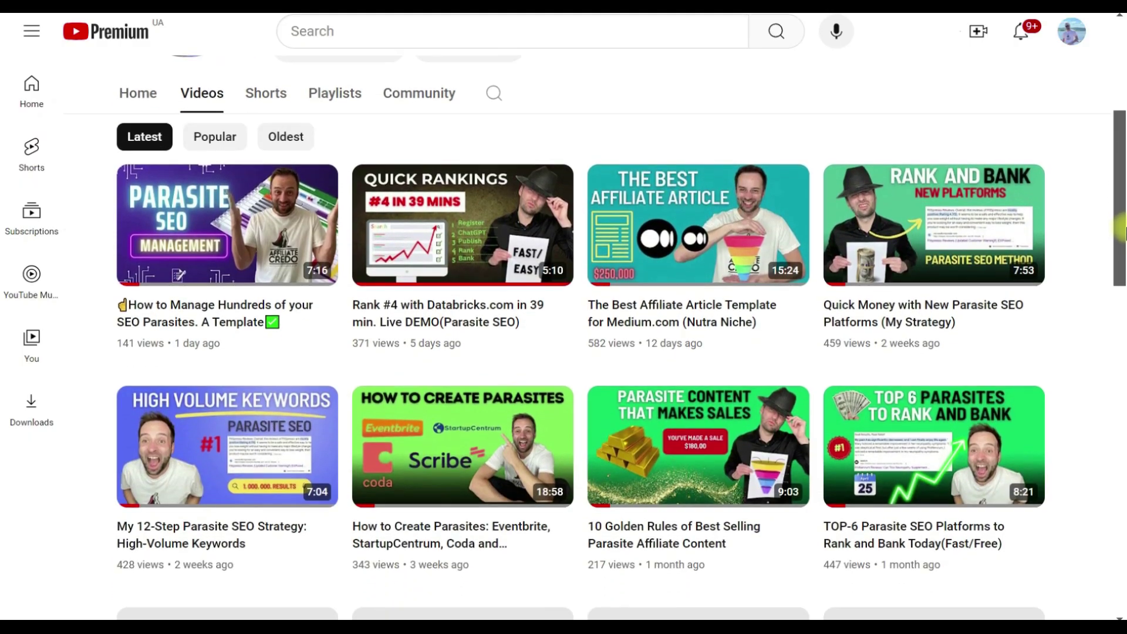
{"action": "scroll", "coordinate": [1123, 232], "scroll_direction": "down", "scroll_amount": 2}
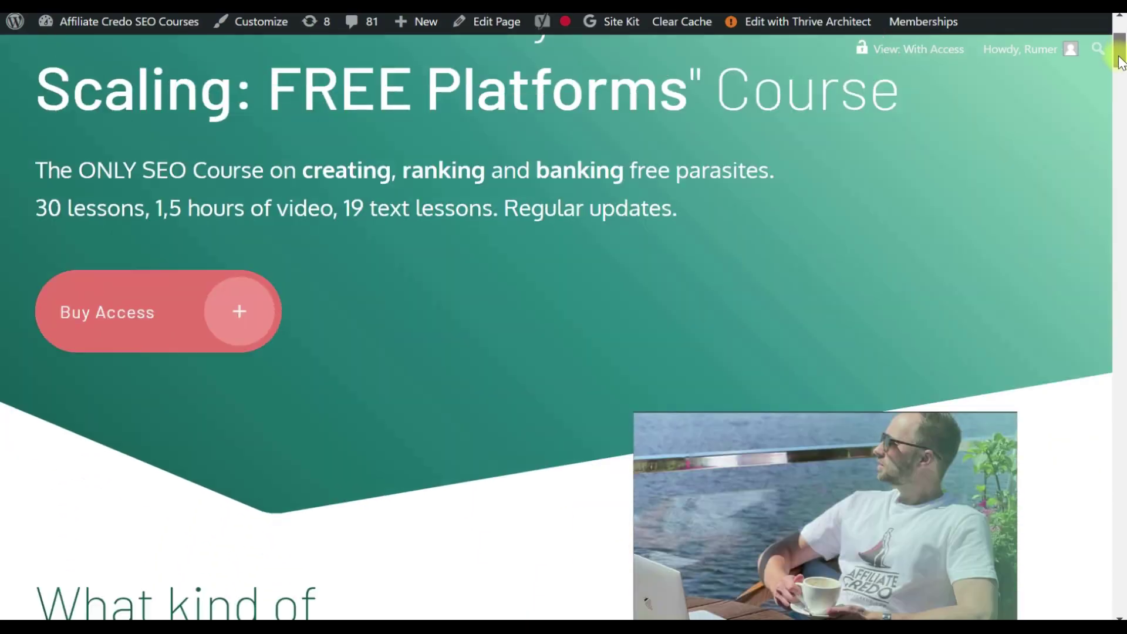